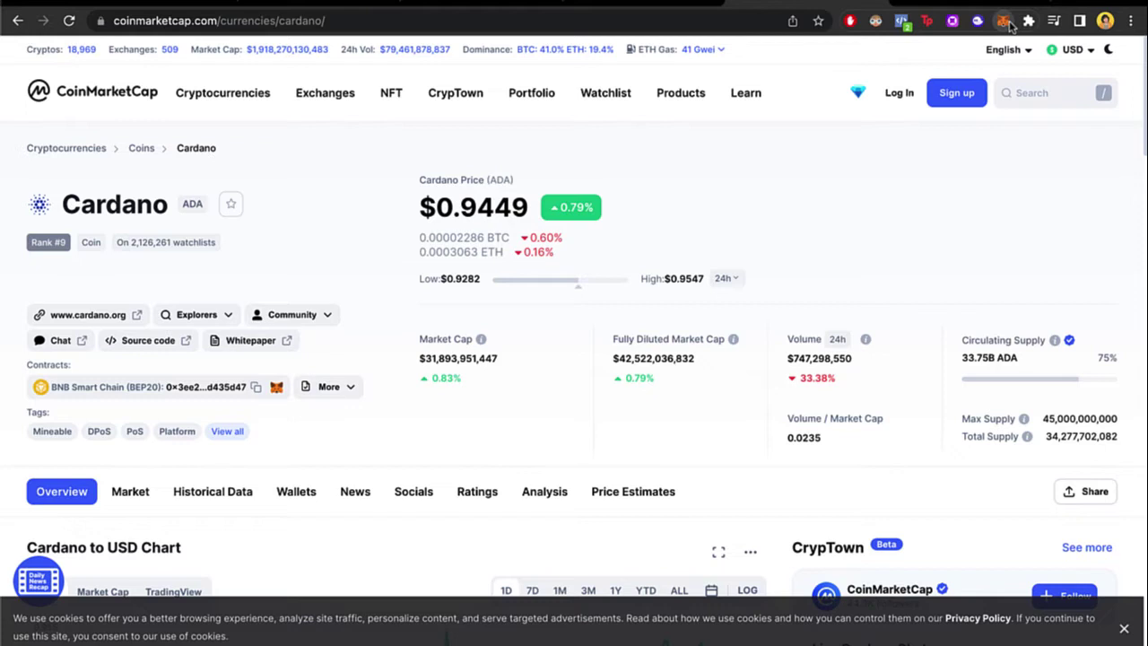
- Open the MetaMask wallet over CoinMarketCap's Cardano page to see its 0 BNB Smart Chain balance
click(1004, 20)
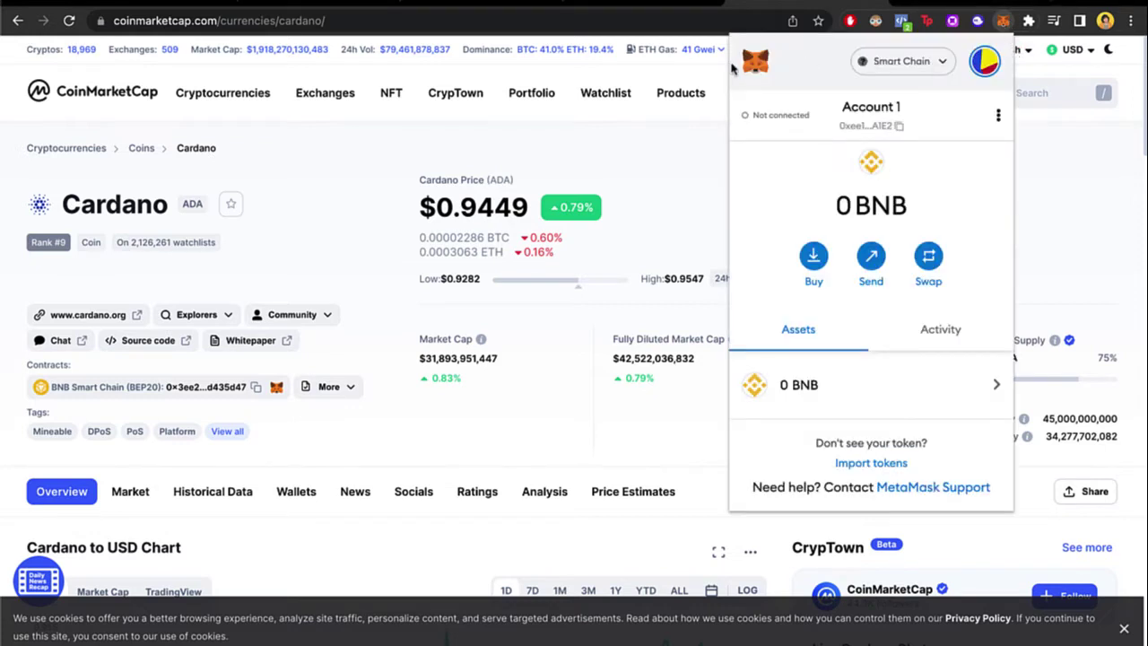
- Switch to metamask.io and browse its homepage
click(567, 4)
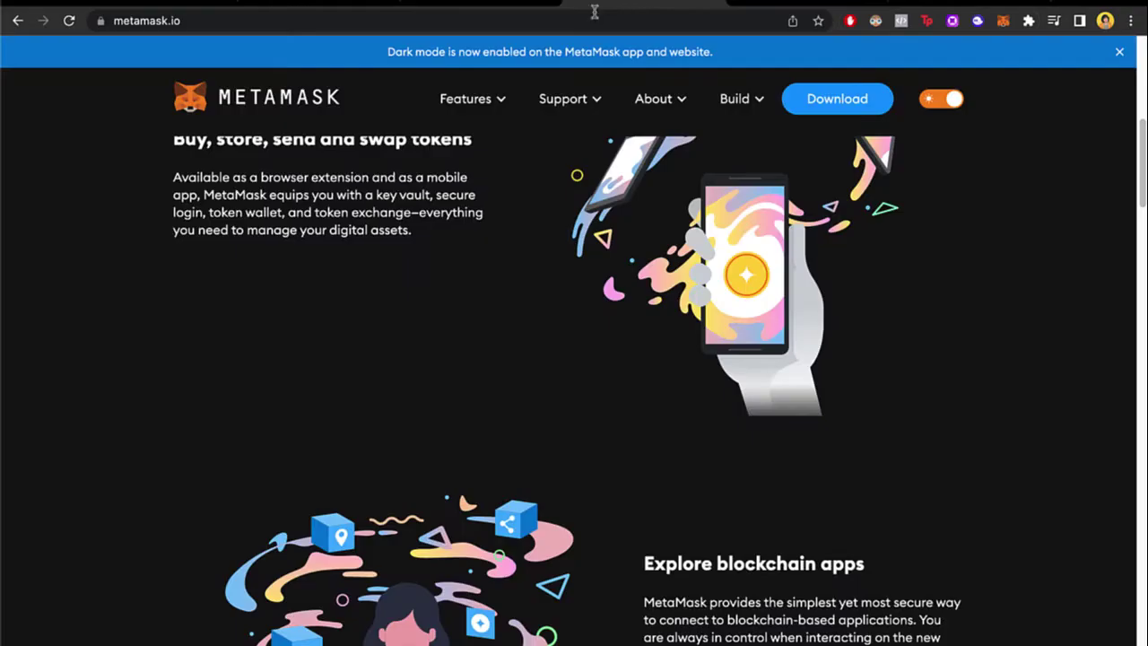
scroll(608, 297, up, 8)
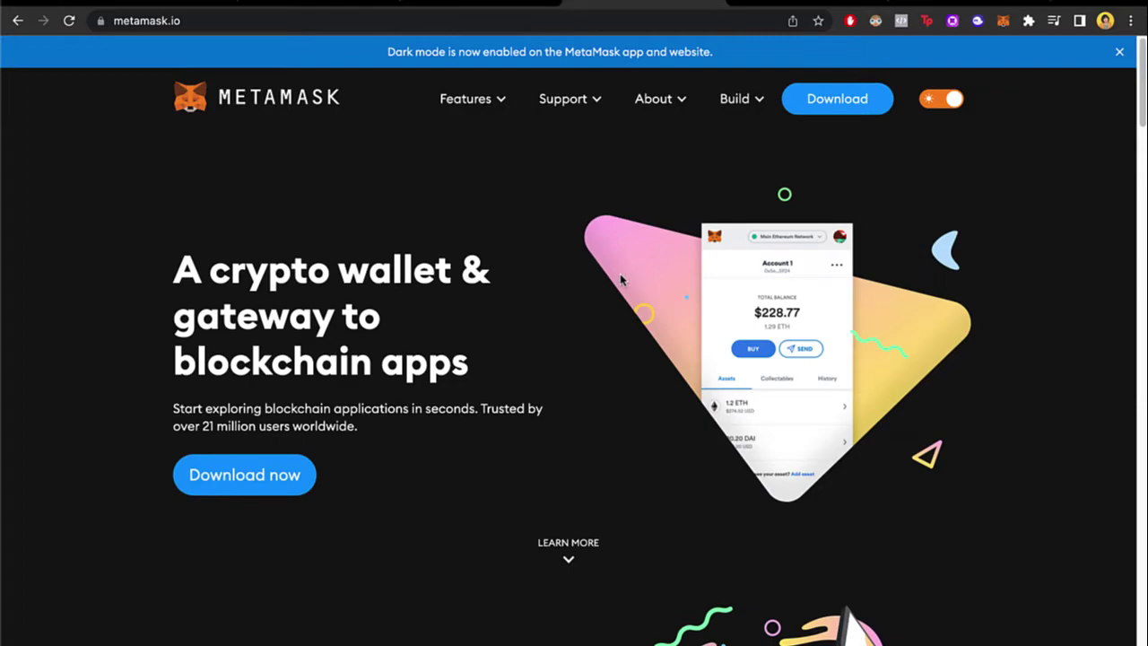
scroll(243, 455, down, 9)
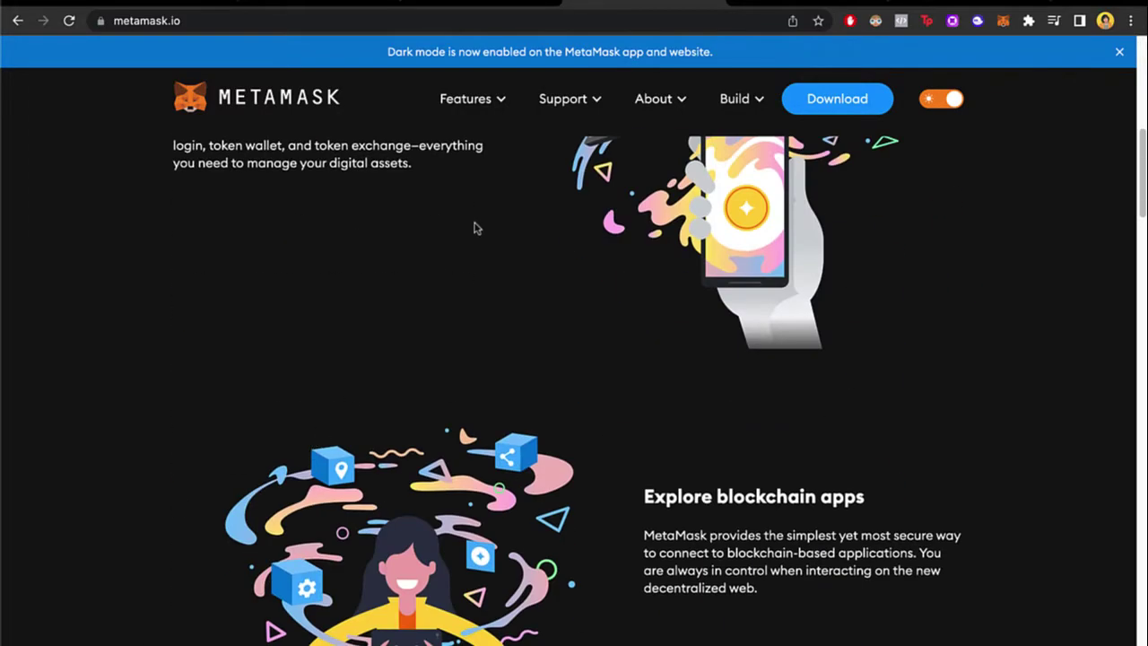
scroll(615, 270, down, 3)
scroll(614, 267, up, 12)
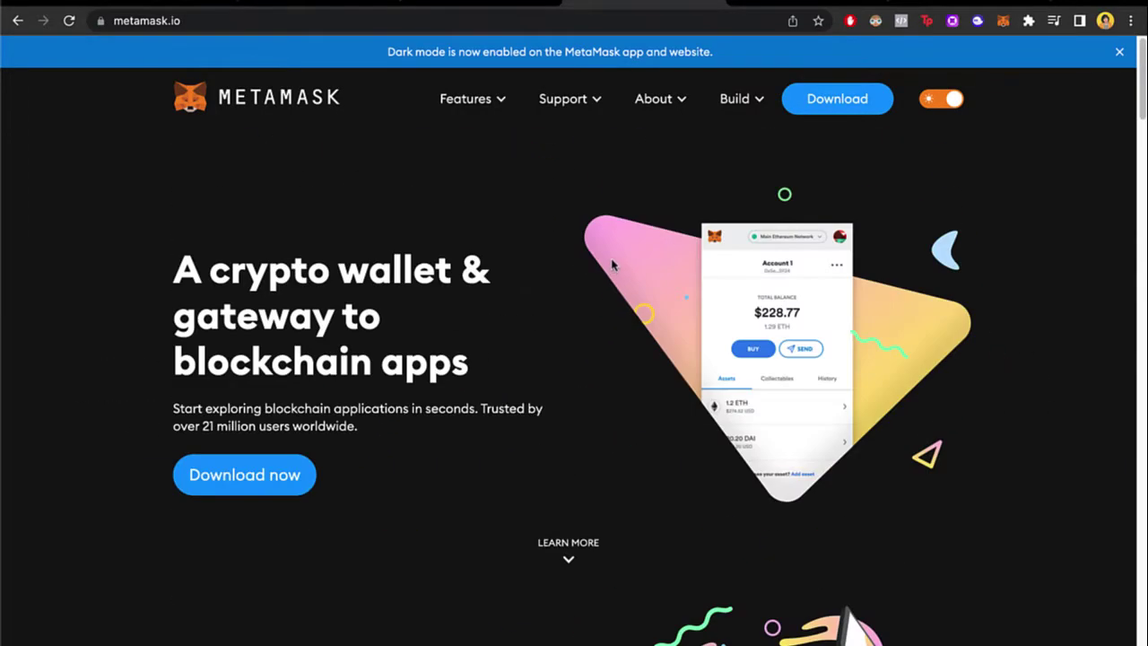
- Look over MetaMask's browser download page, then go back to the CoinMarketCap Cardano page
click(309, 475)
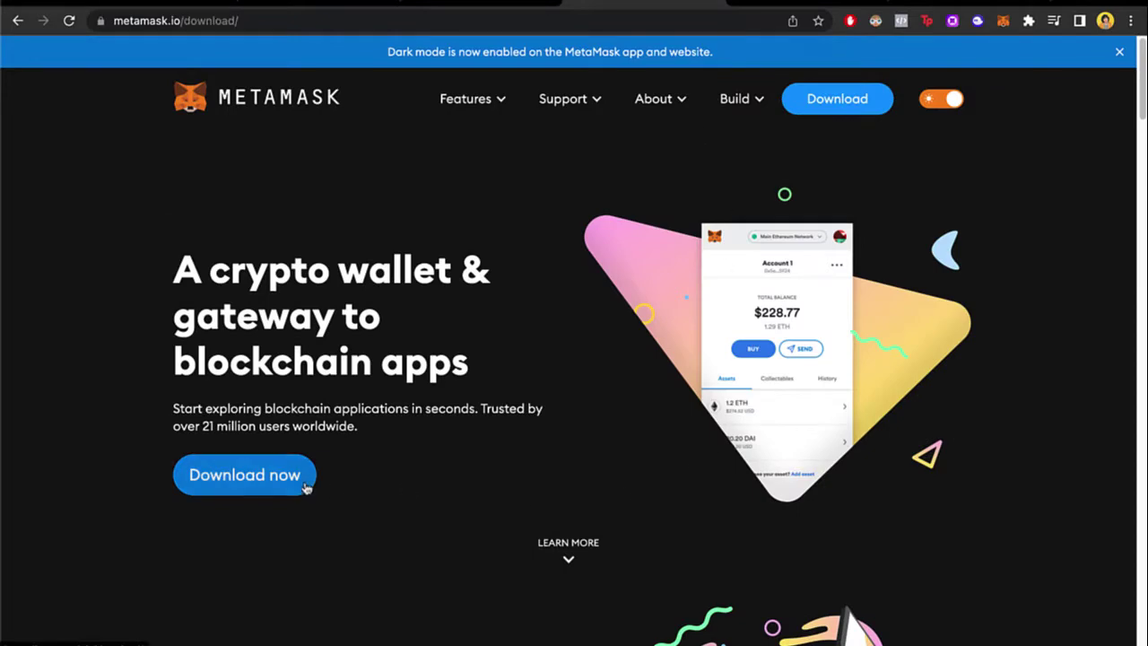
scroll(633, 394, down, 6)
scroll(636, 376, up, 5)
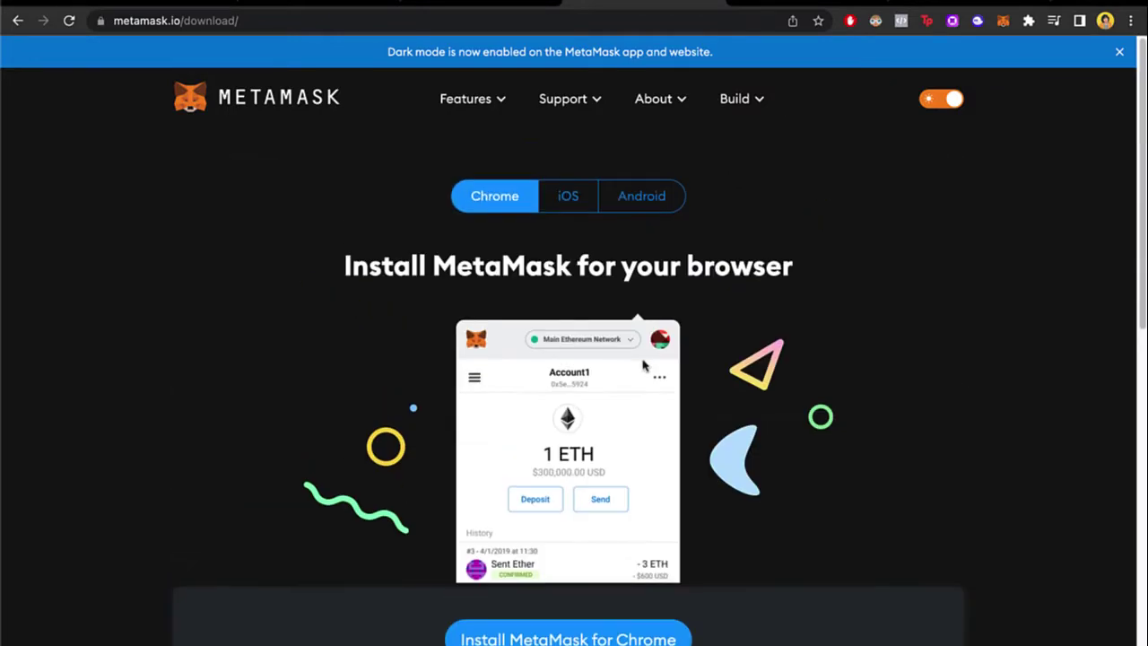
scroll(619, 572, down, 1)
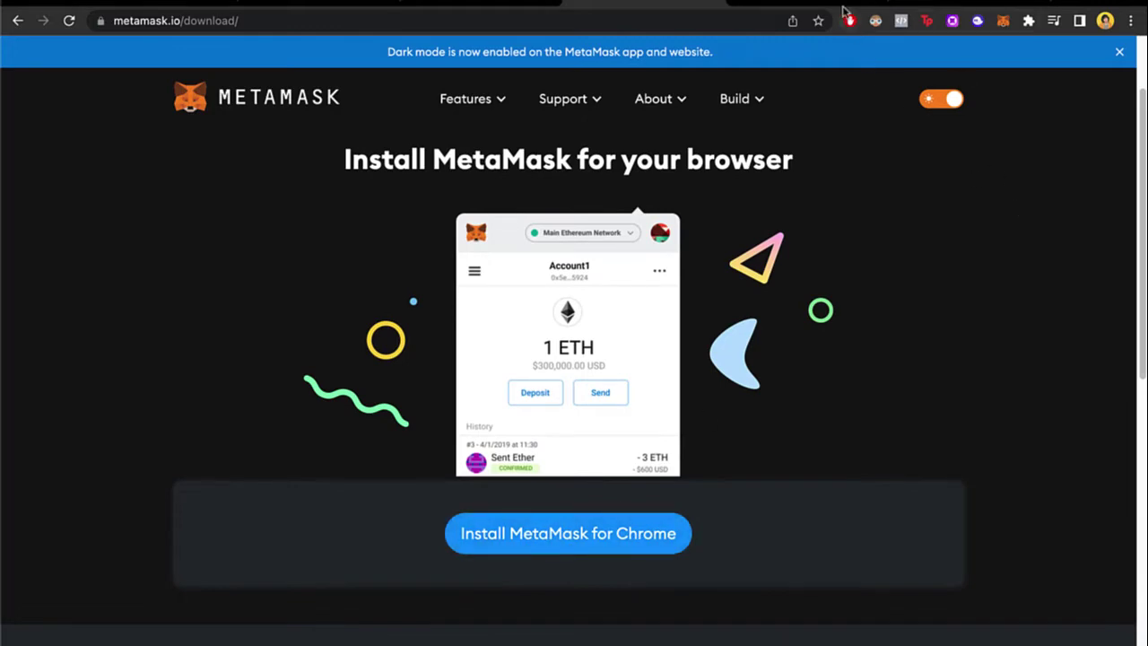
click(812, 3)
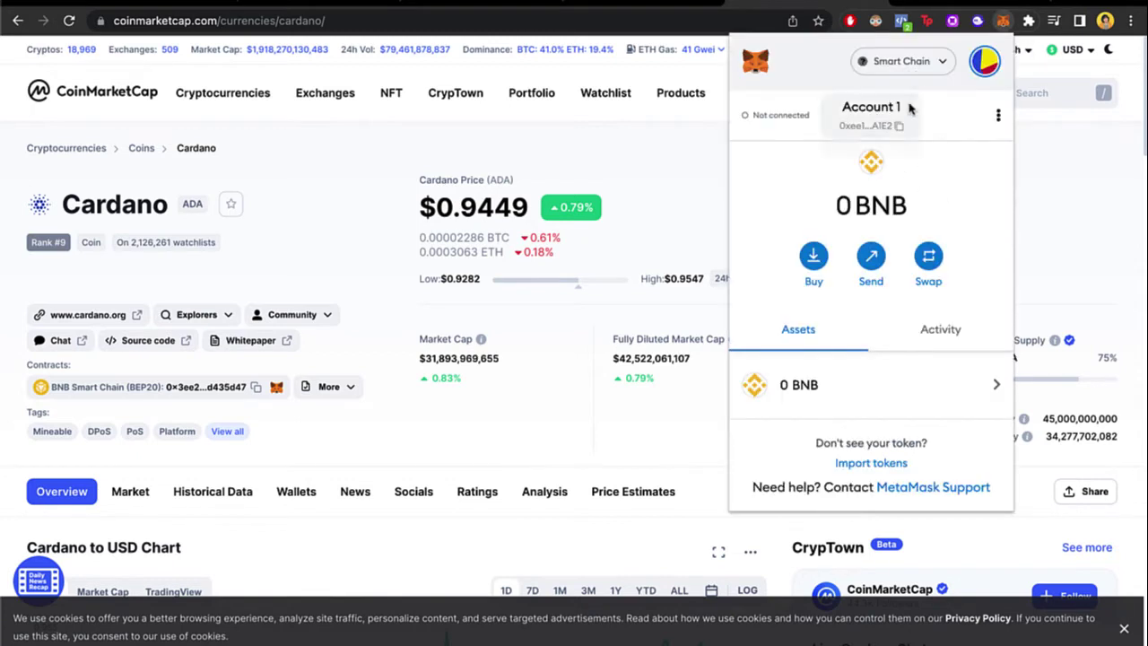
- Check that Smart Chain is in MetaMask's network list, then go to Binance Academy's Smart Chain guide
click(913, 68)
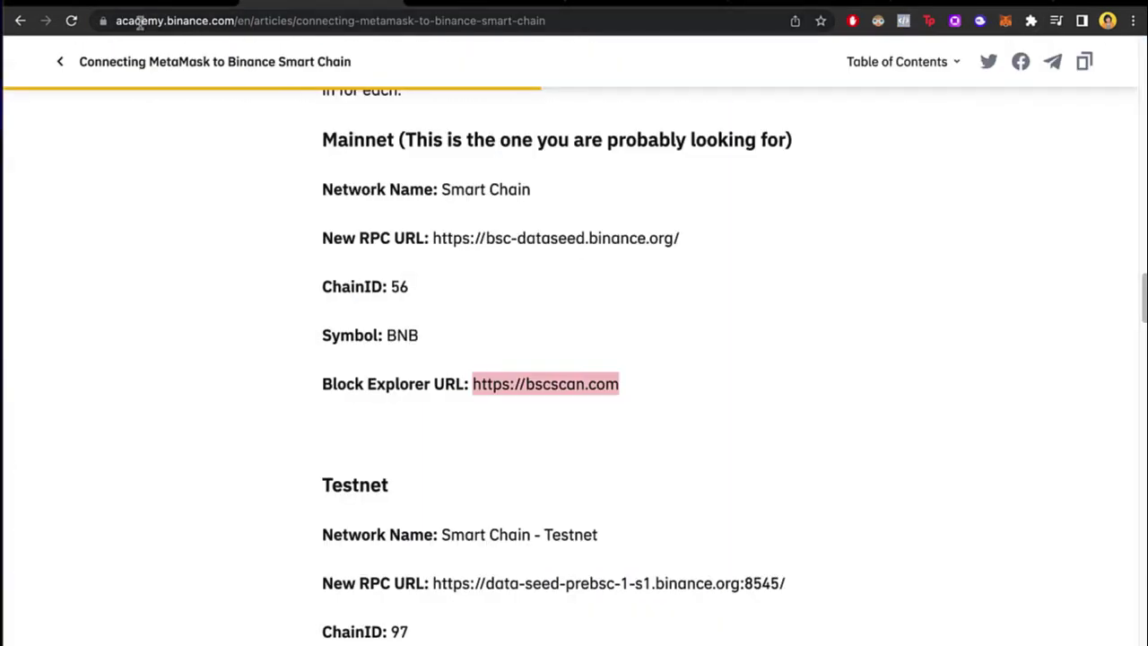
drag(139, 19, 253, 38)
- Scroll the guide to the Smart Chain Mainnet parameters: ChainID 56, symbol BNB, bscscan.com explorer
scroll(471, 225, up, 15)
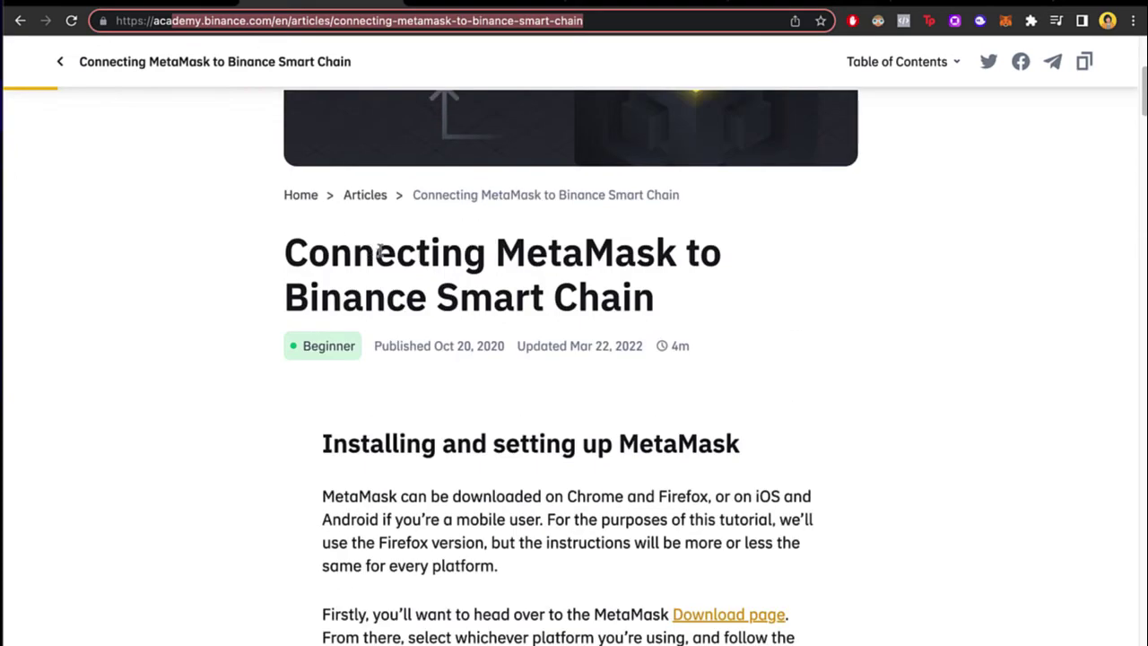
drag(309, 256, 668, 285)
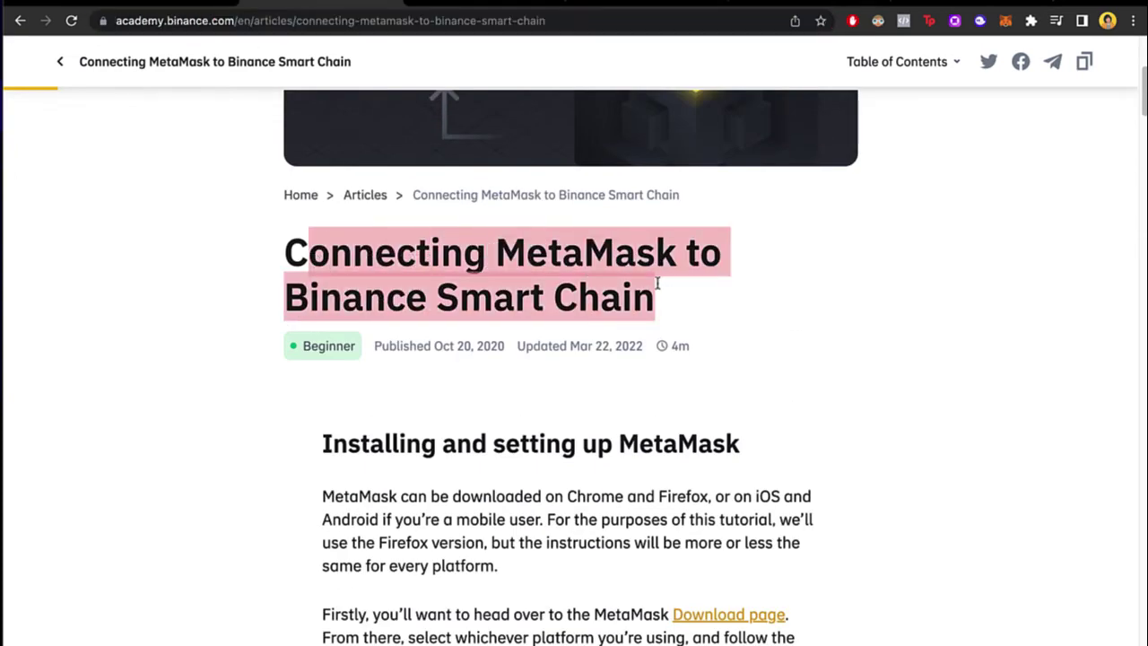
scroll(718, 380, down, 6)
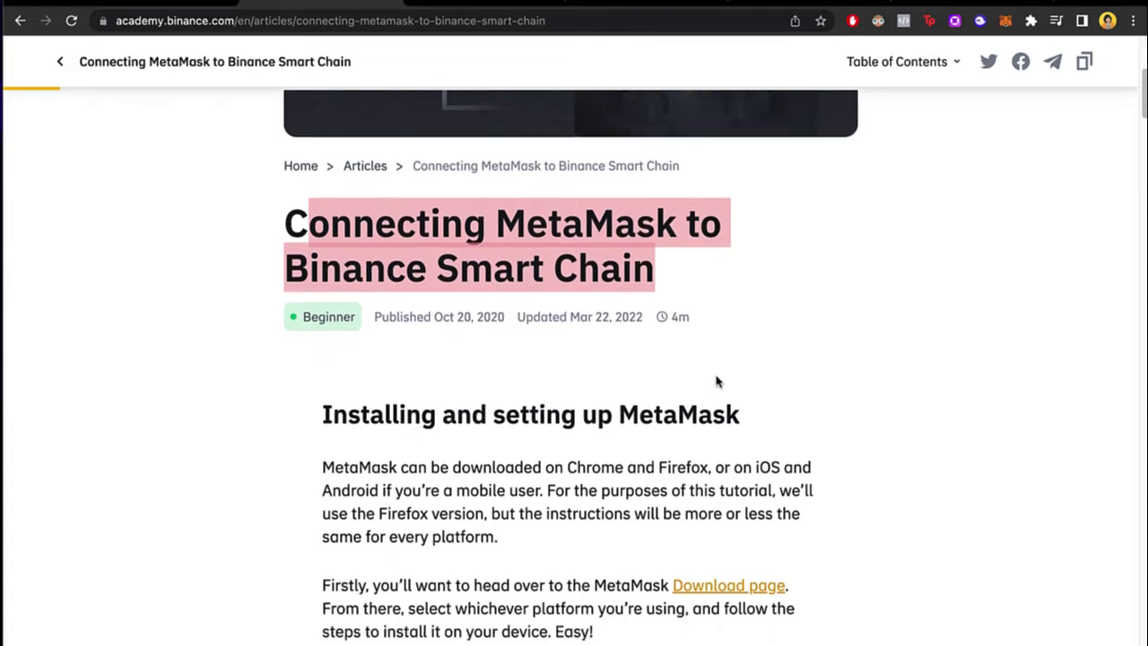
scroll(717, 381, down, 10)
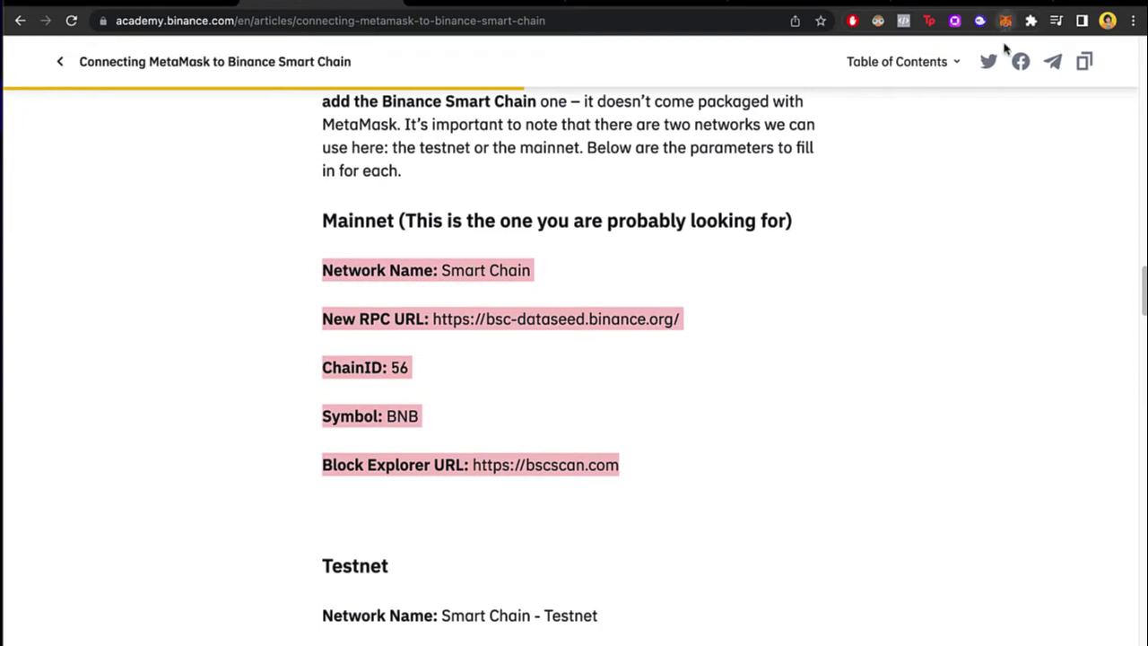
- View MetaMask's blank Add Network form, then leave it unsaved for CoinMarketCap's Cardano page
click(934, 77)
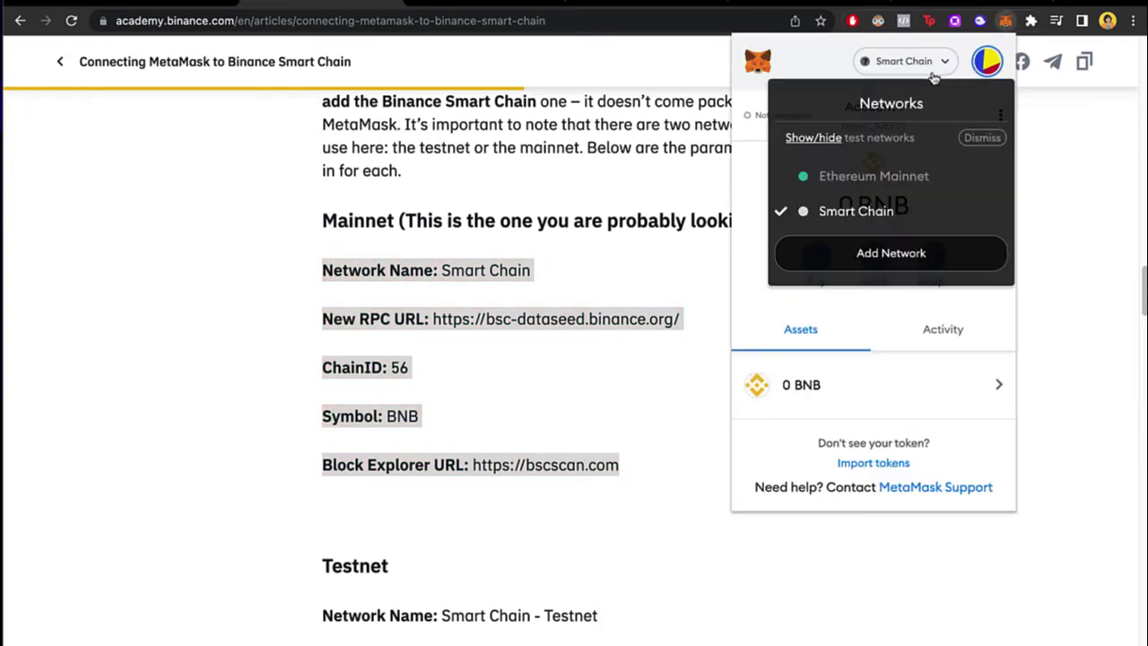
click(890, 253)
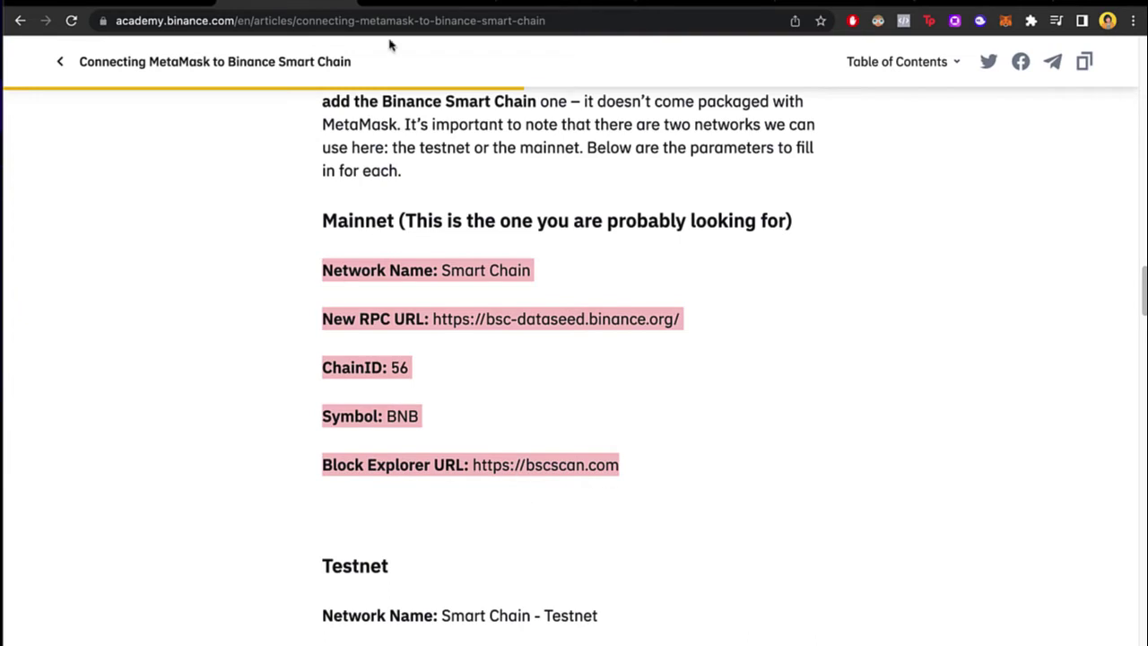
click(438, 4)
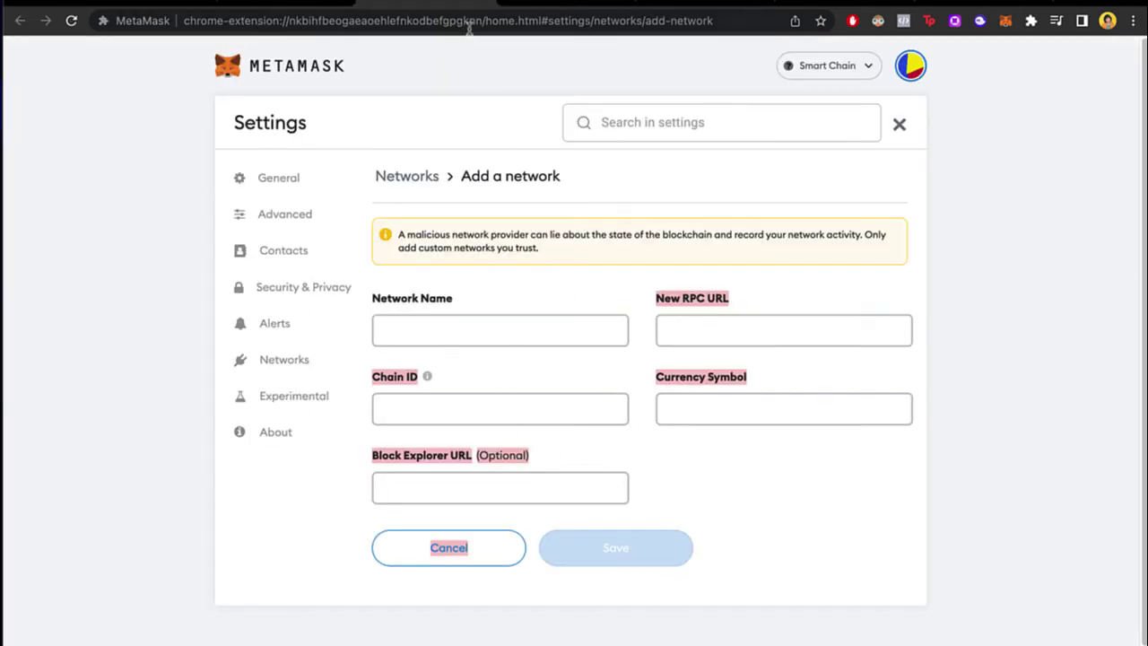
click(502, 3)
click(583, 3)
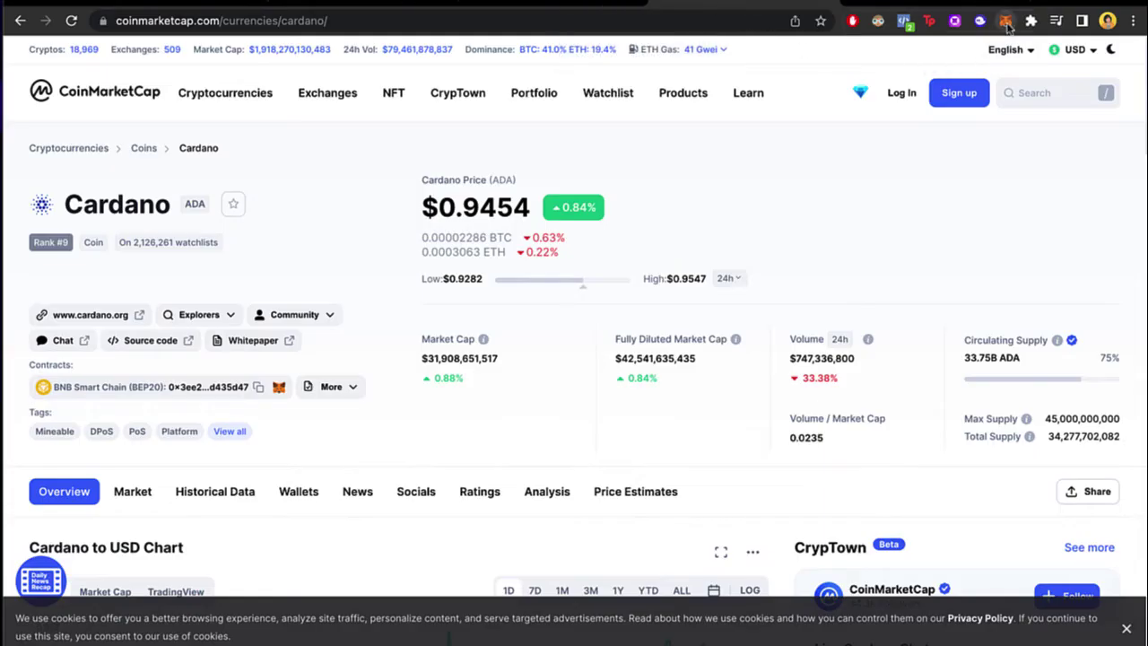
click(1006, 22)
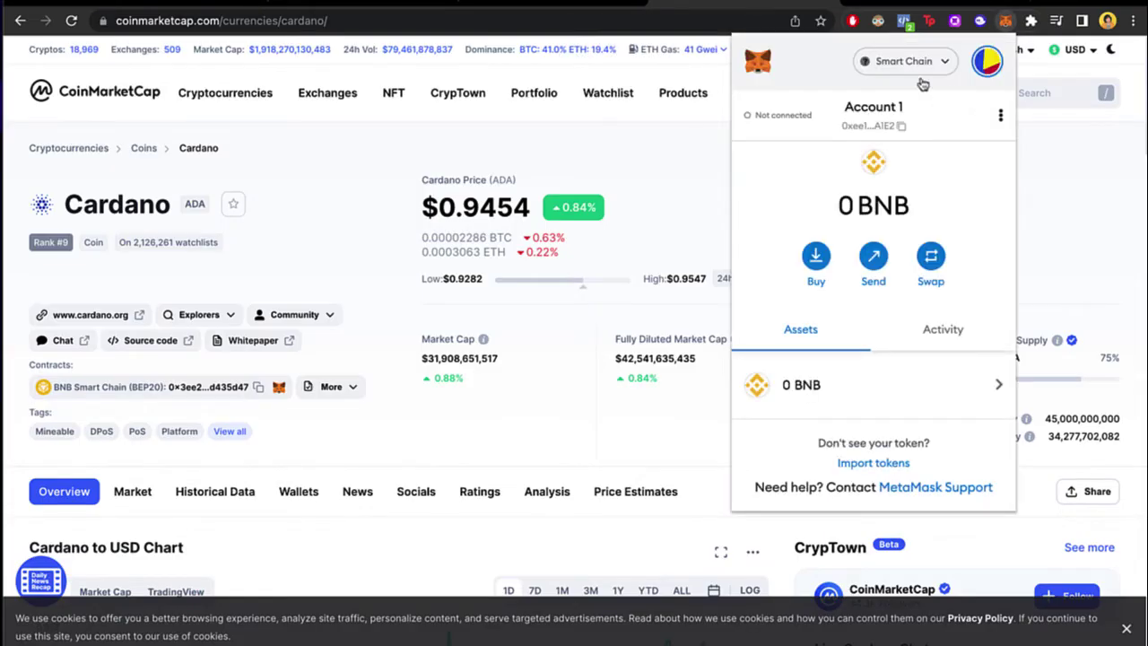
click(905, 61)
click(876, 211)
click(890, 463)
scroll(843, 304, down, 1)
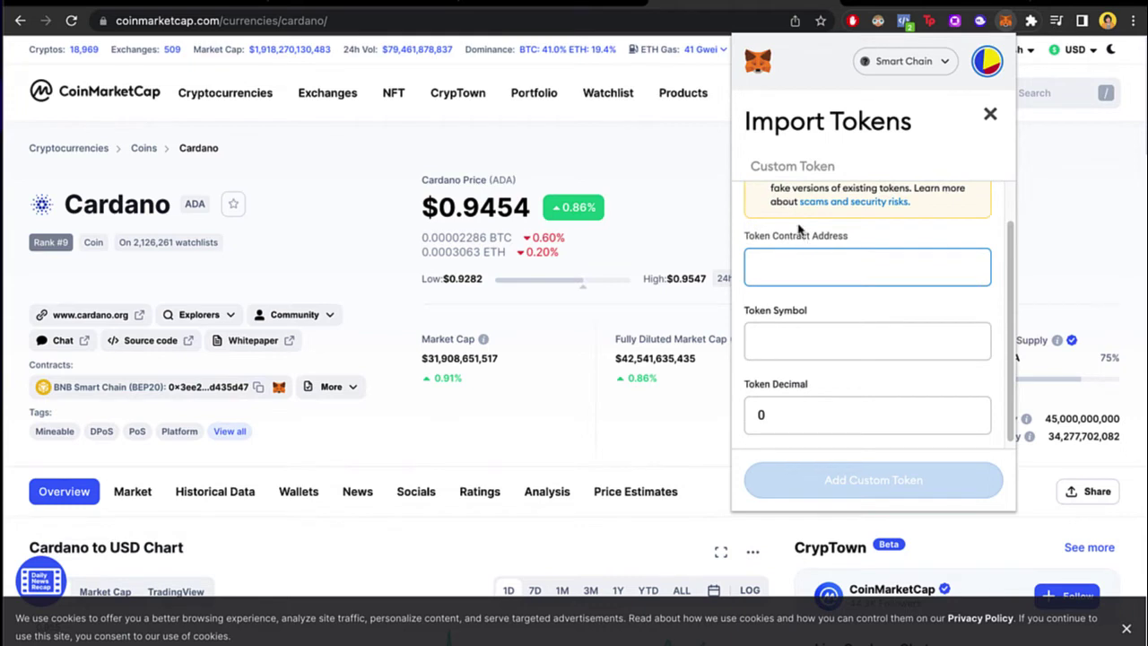
click(708, 269)
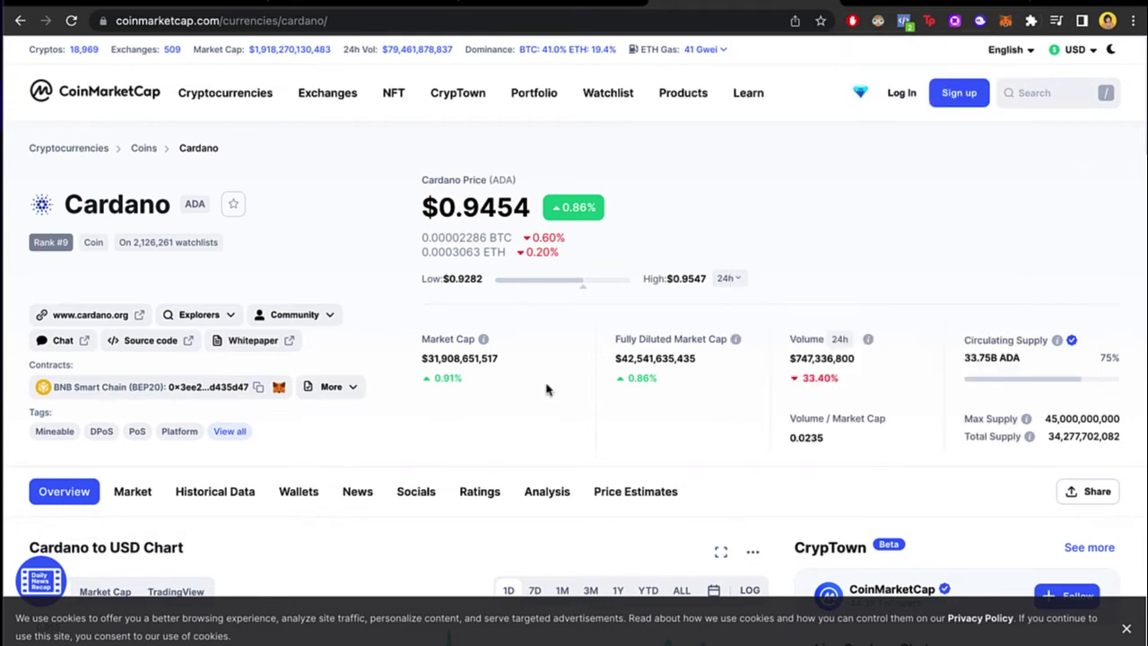
- Copy ADA's BEP20 contract address and confirm adding the ADA token to MetaMask
click(259, 387)
click(1006, 20)
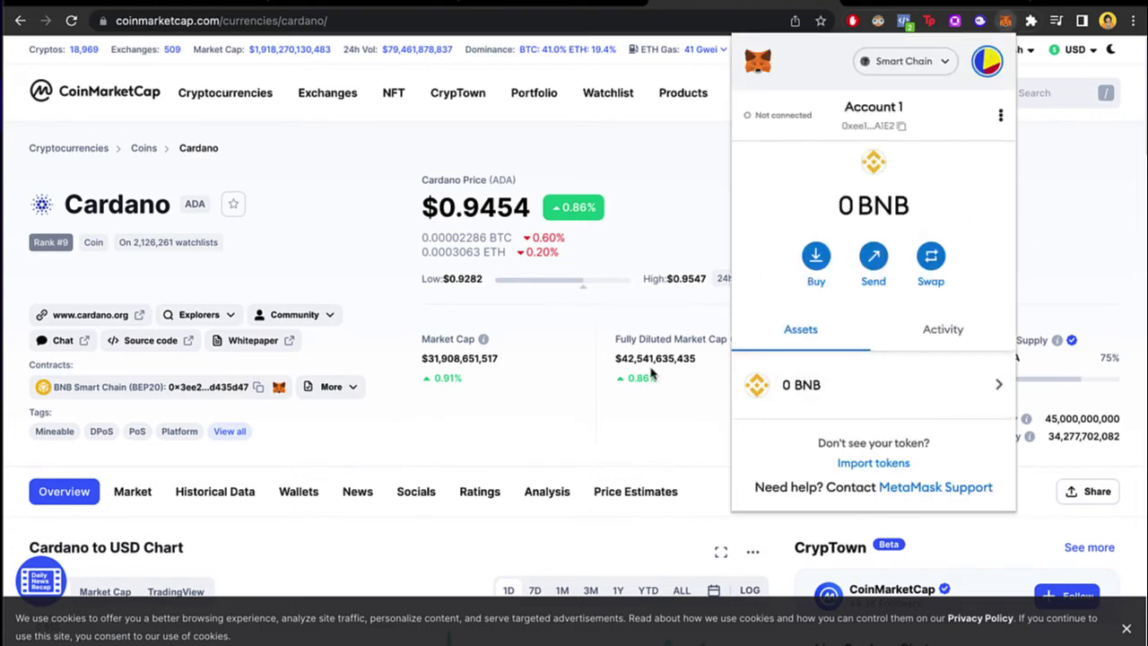
click(404, 438)
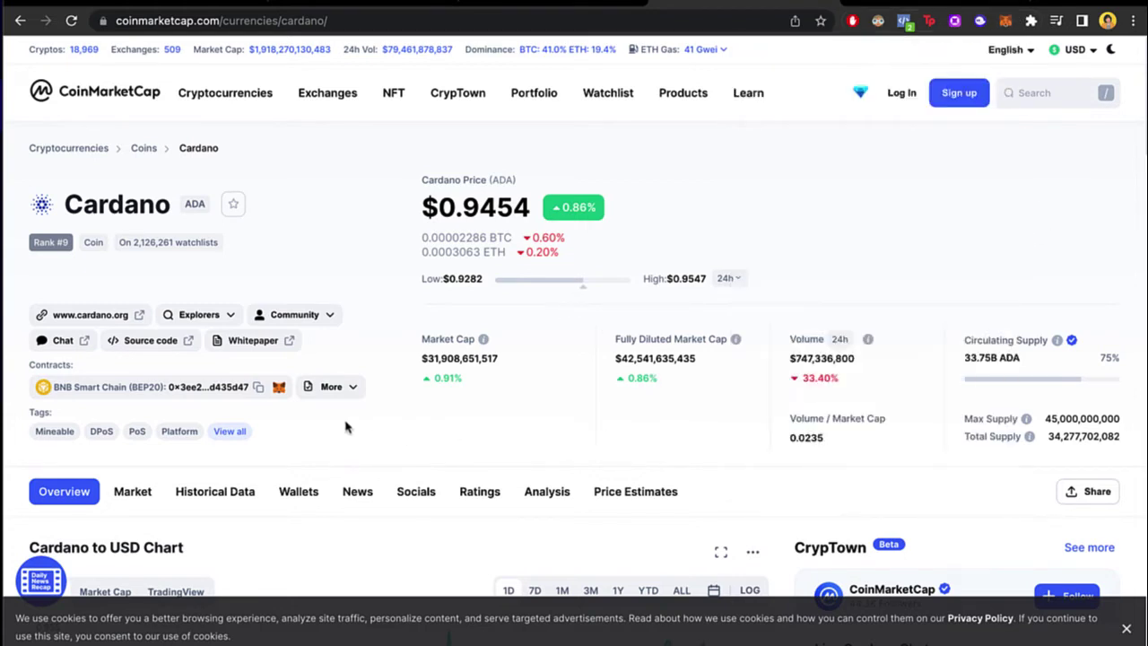
click(279, 390)
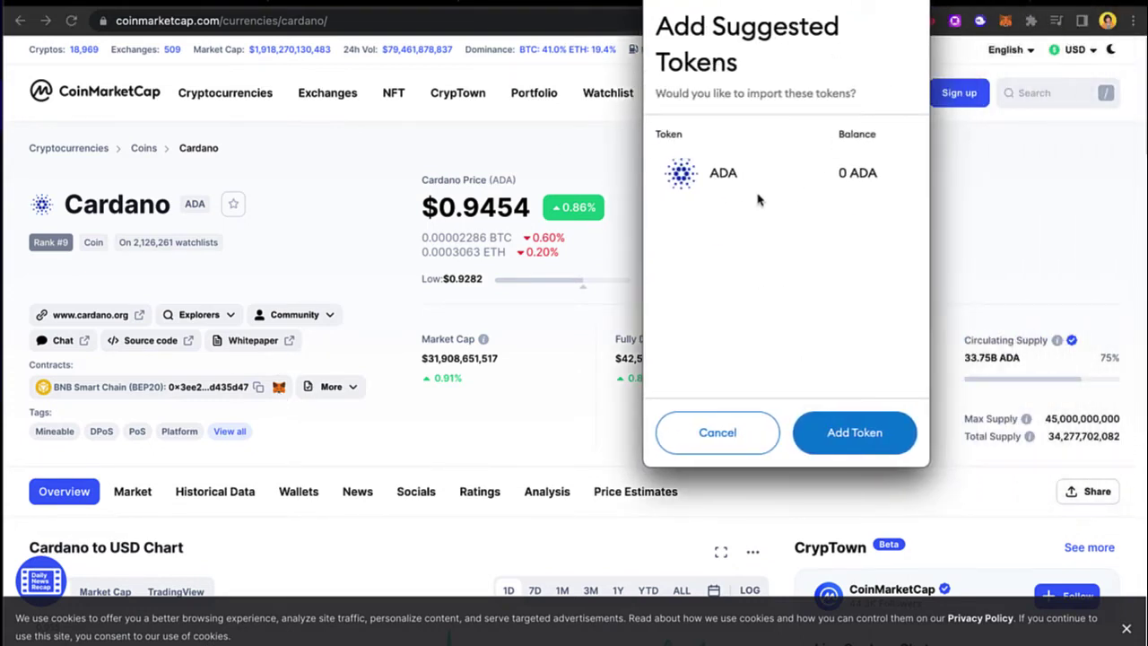
click(871, 443)
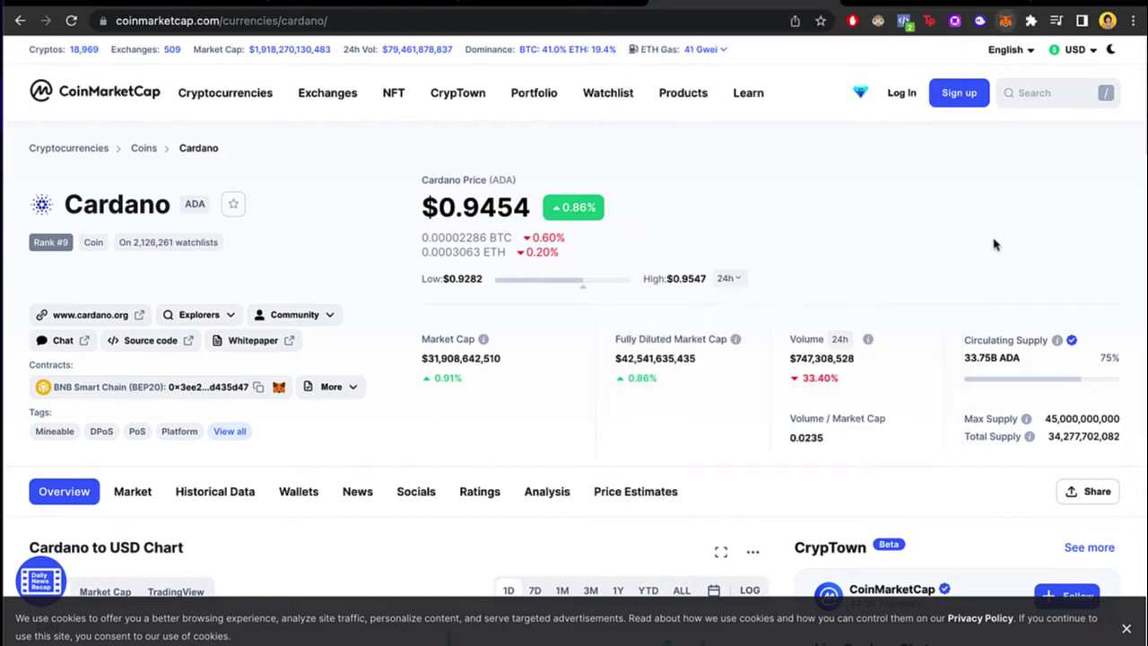
- Open the 0 ADA asset listed below 0 BNB in MetaMask and return to the asset list
click(1005, 20)
scroll(931, 237, down, 1)
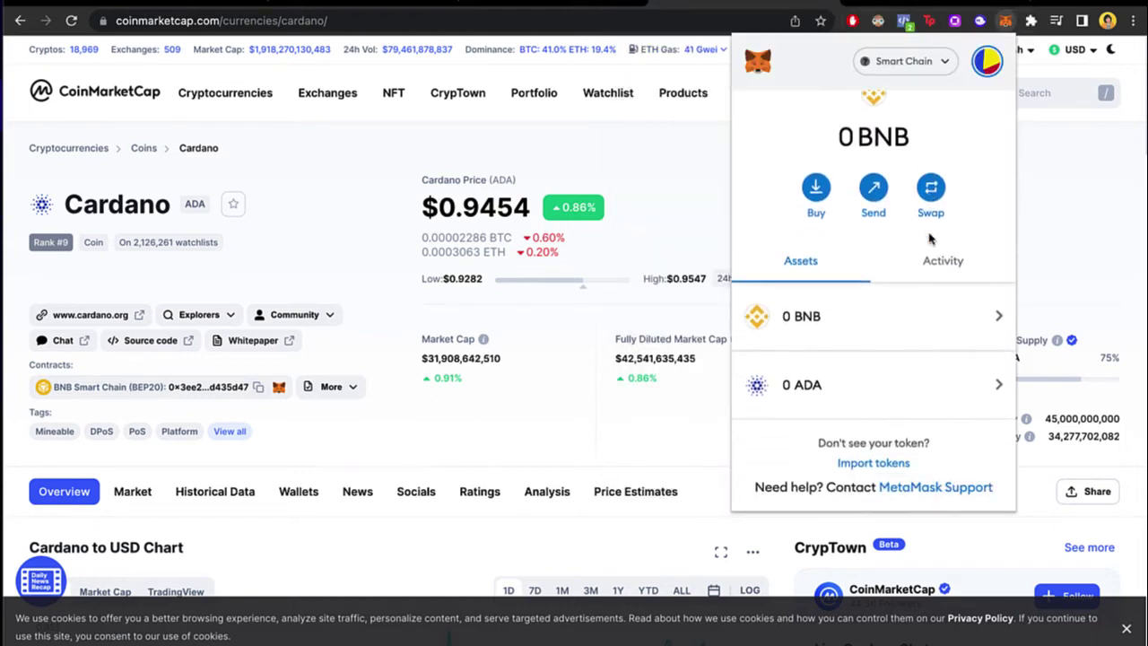
click(866, 412)
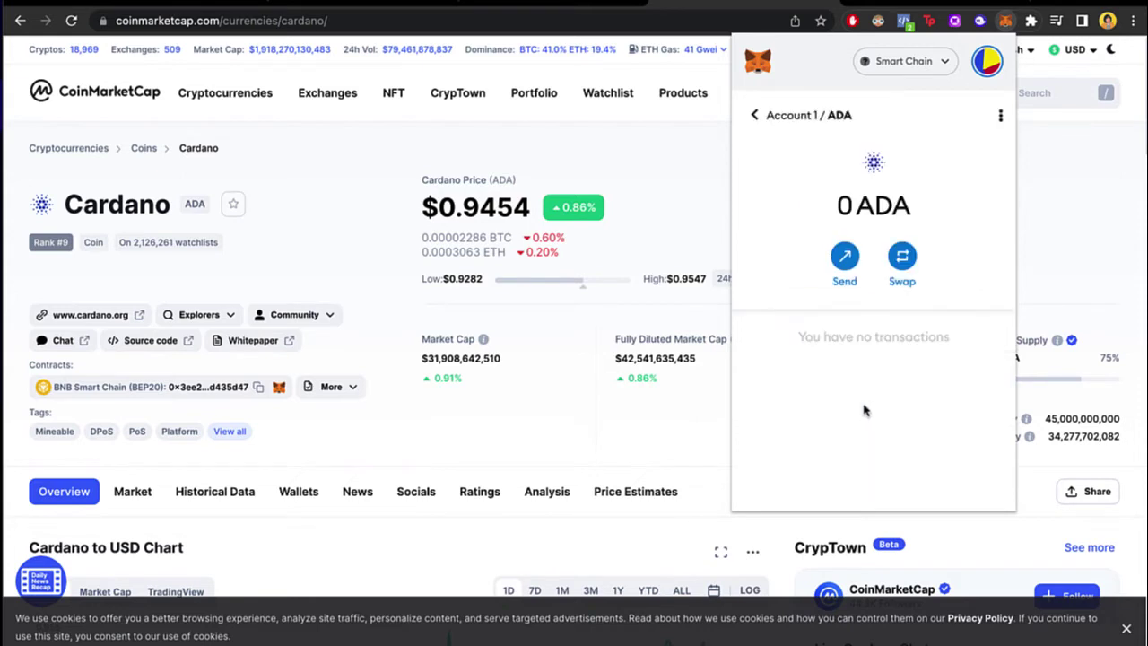
click(754, 115)
click(861, 454)
click(755, 122)
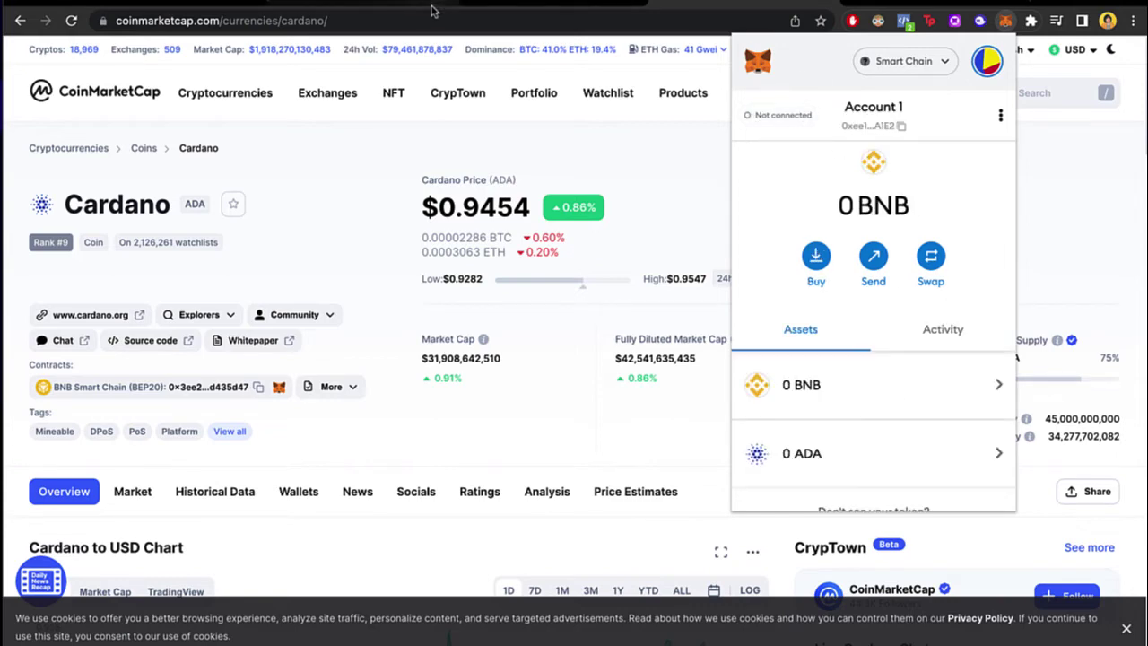
- Search 'ada' in Binance's Fiat and Spot coin balances and start an ADA Cardano withdrawal
click(223, 5)
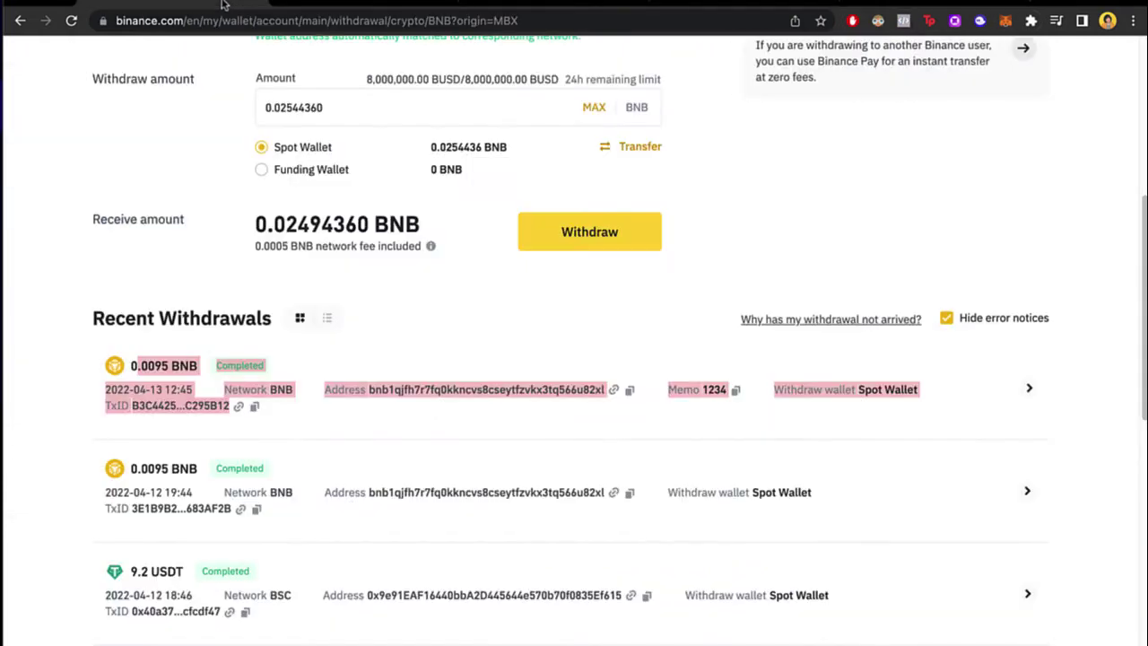
scroll(760, 199, up, 5)
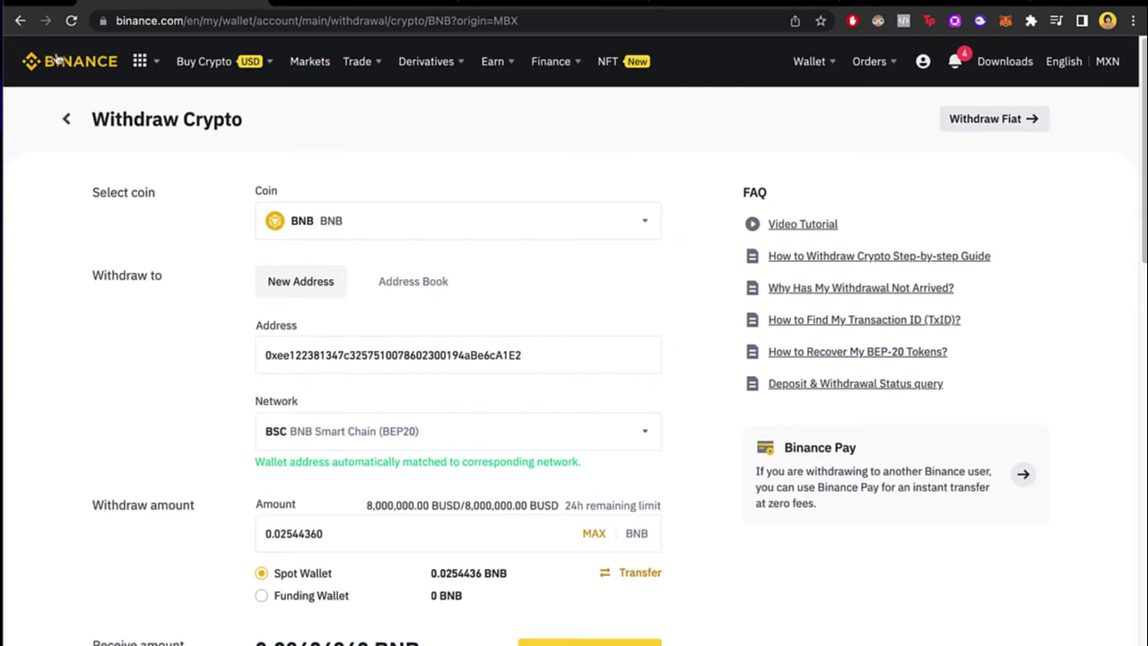
mouse_move(811, 62)
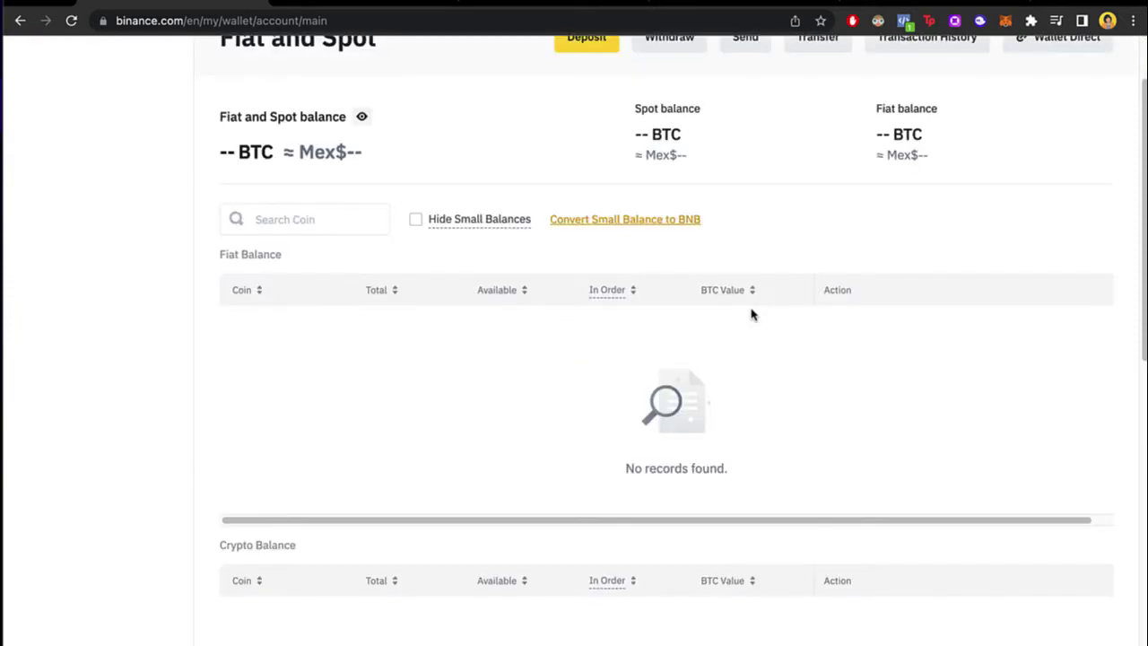
click(291, 226)
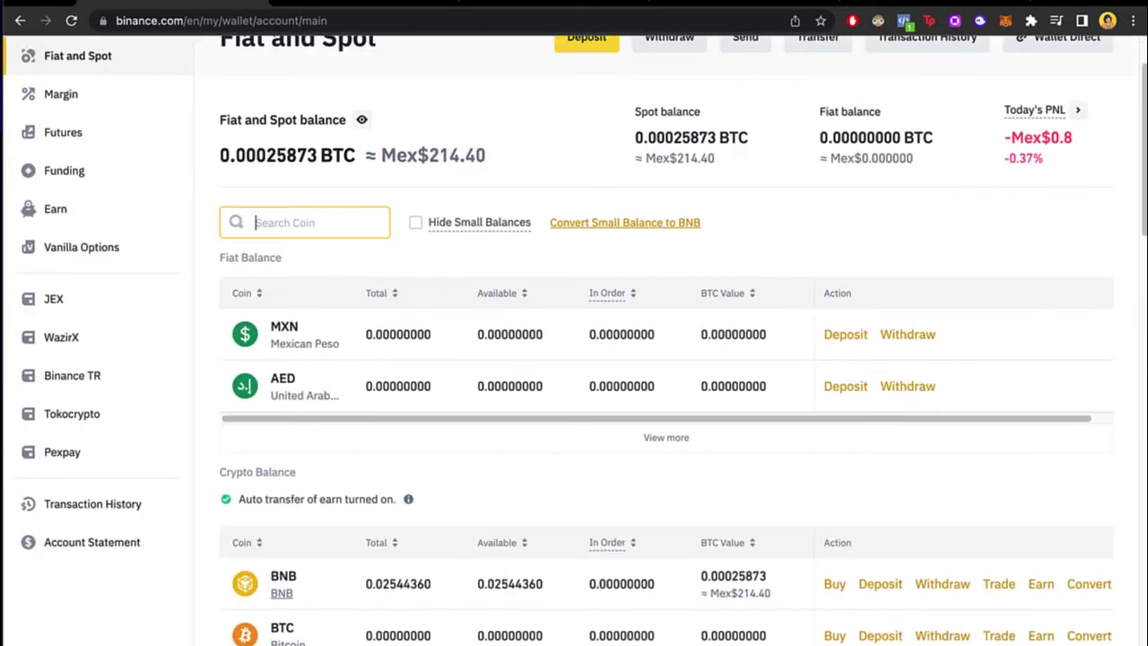
text(ada)
scroll(403, 200, down, 3)
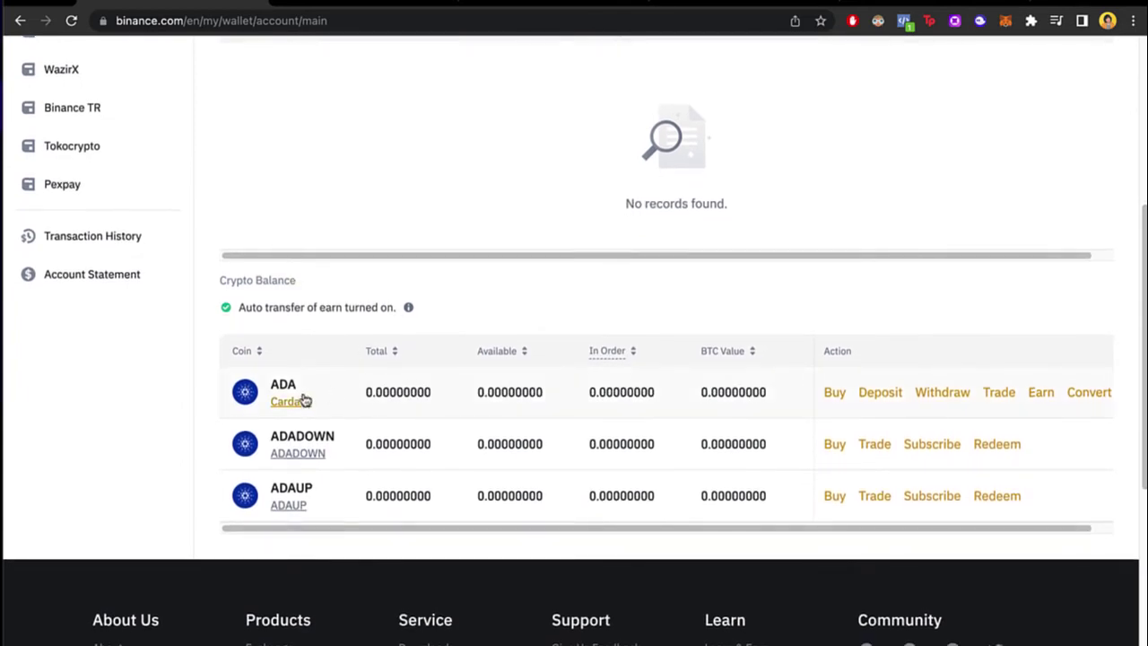
drag(319, 409, 285, 392)
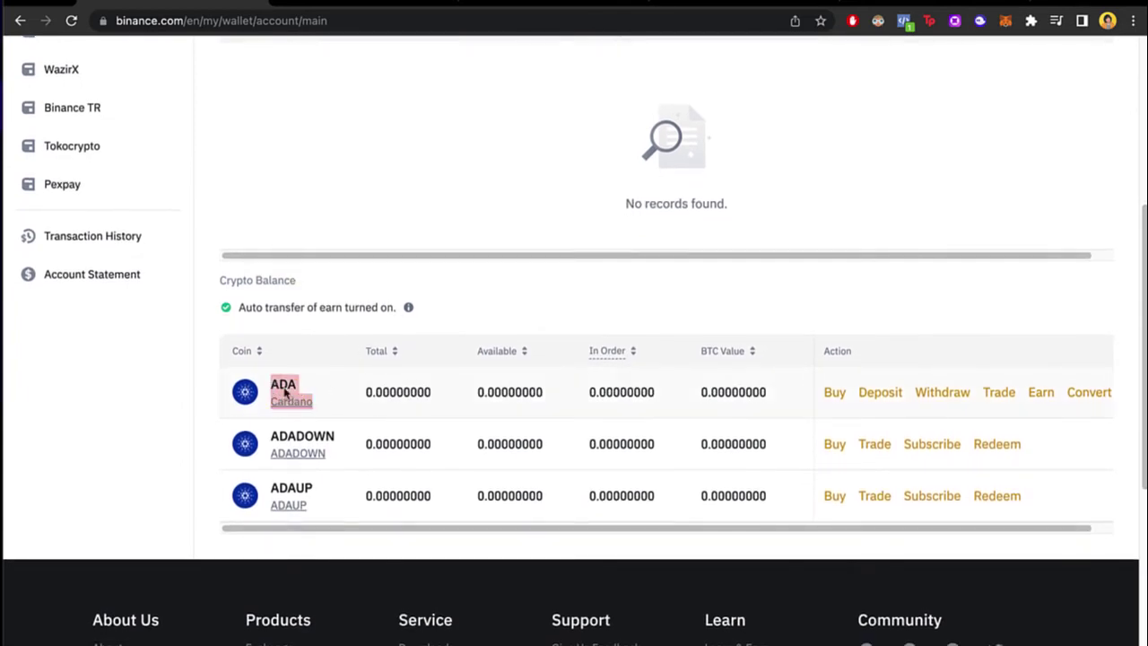
click(940, 396)
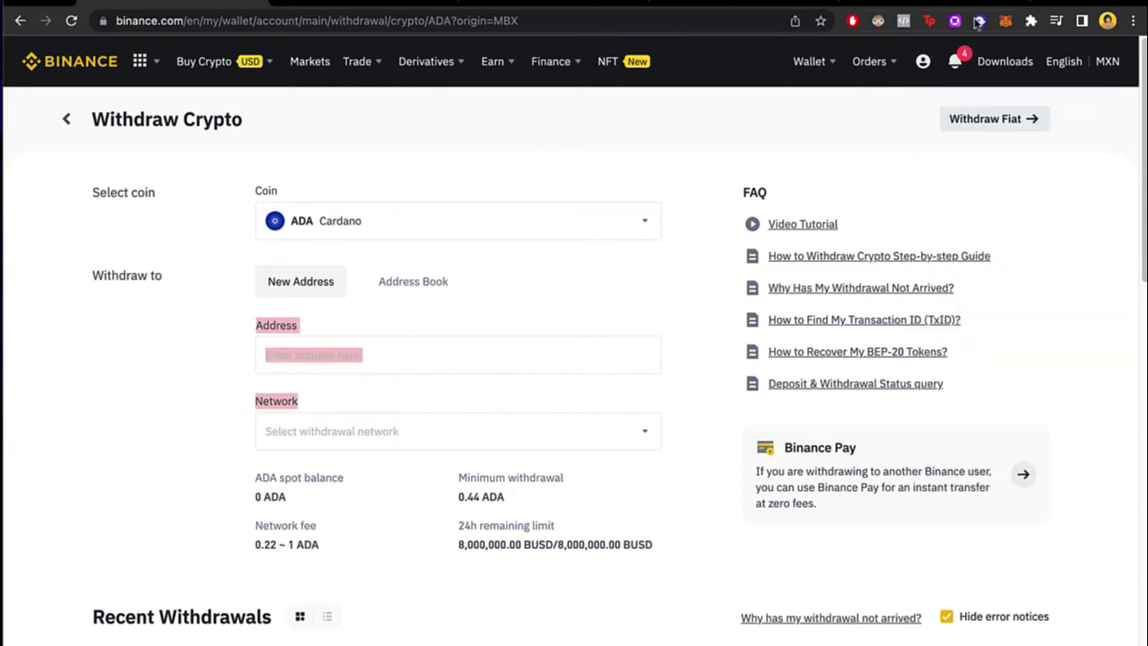
- Check MetaMask is on Smart Chain and copy the account address
click(1006, 20)
click(941, 61)
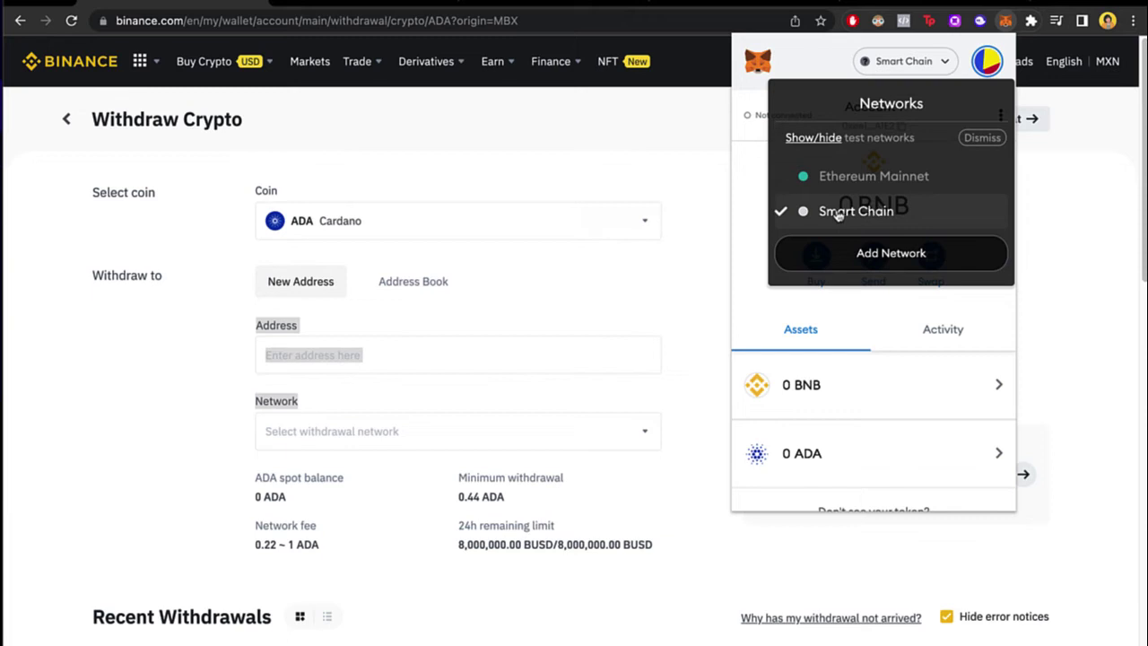
click(743, 202)
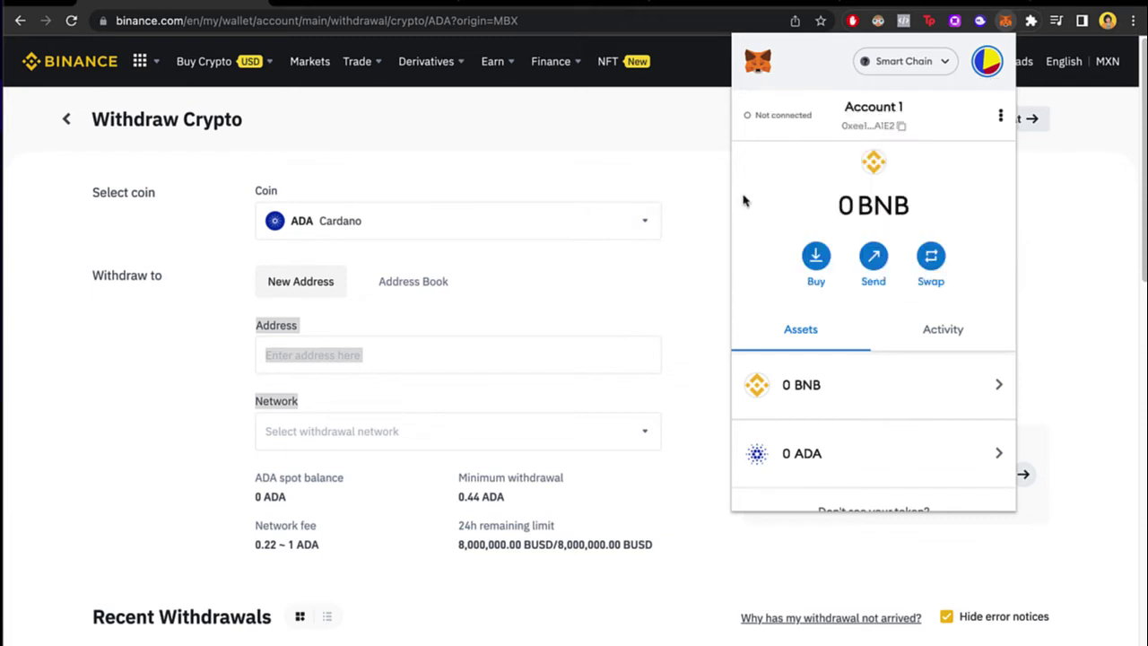
click(870, 126)
- Paste the MetaMask address into Address and choose BNB Smart Chain (BEP20) as the network
click(418, 359)
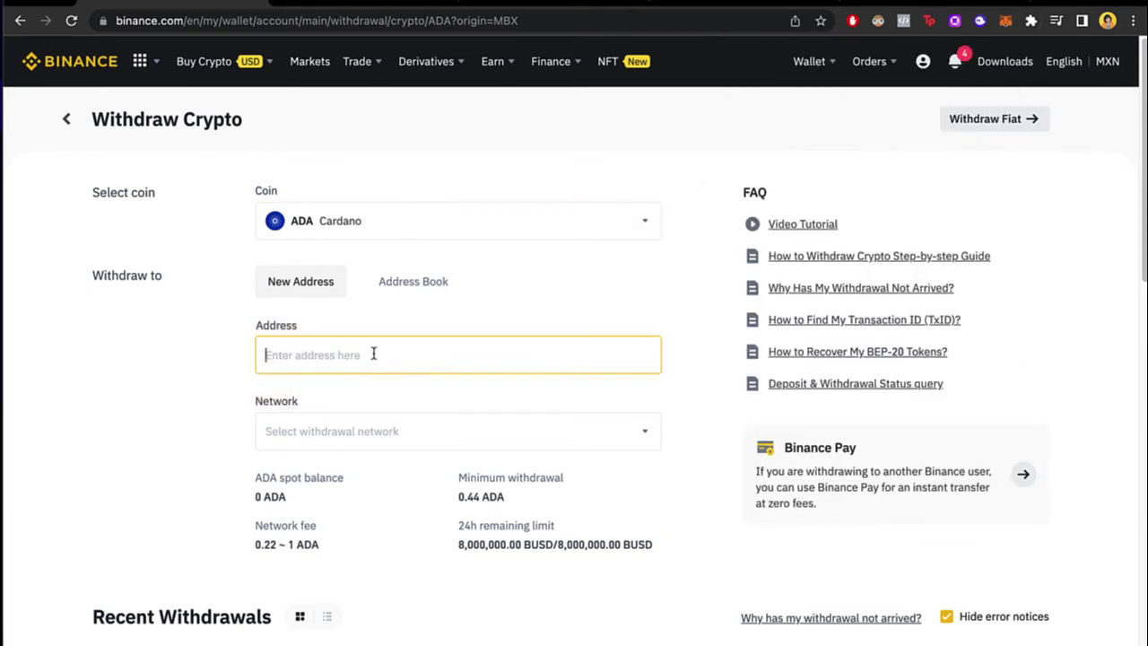
key(ctrl+v)
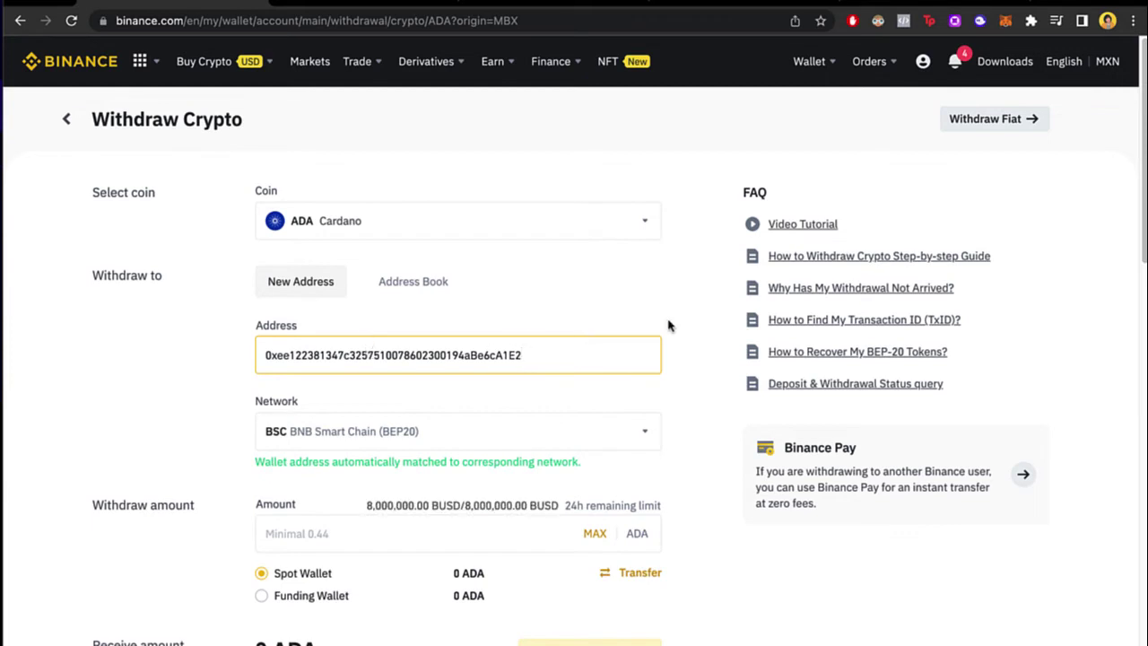
scroll(671, 322, down, 1)
scroll(385, 348, down, 3)
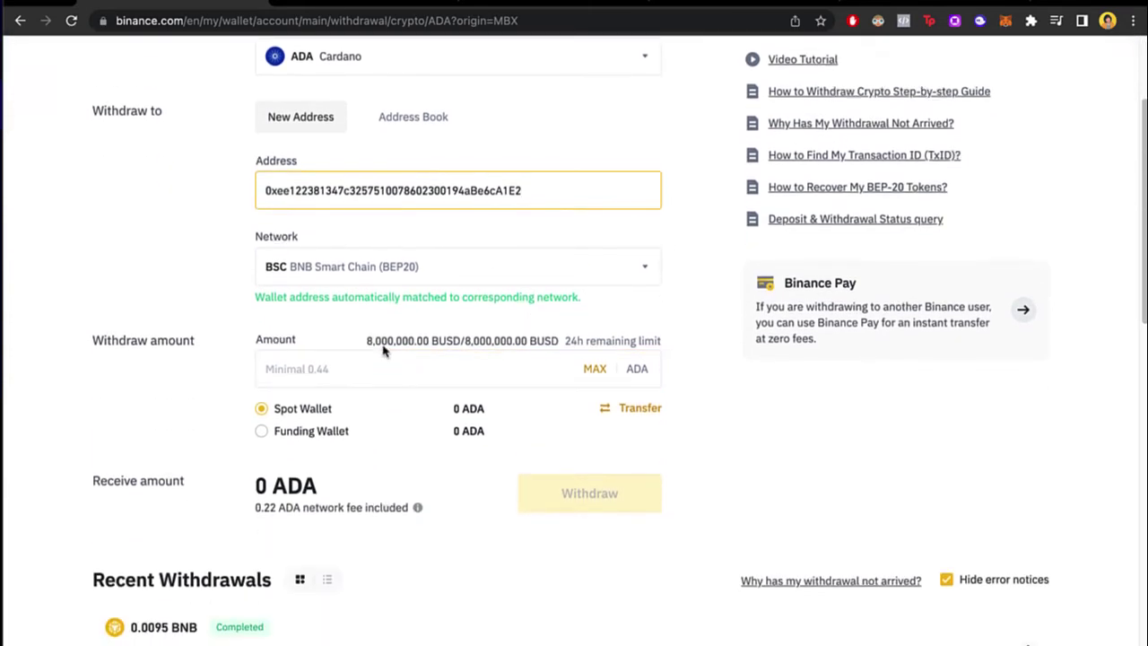
click(536, 274)
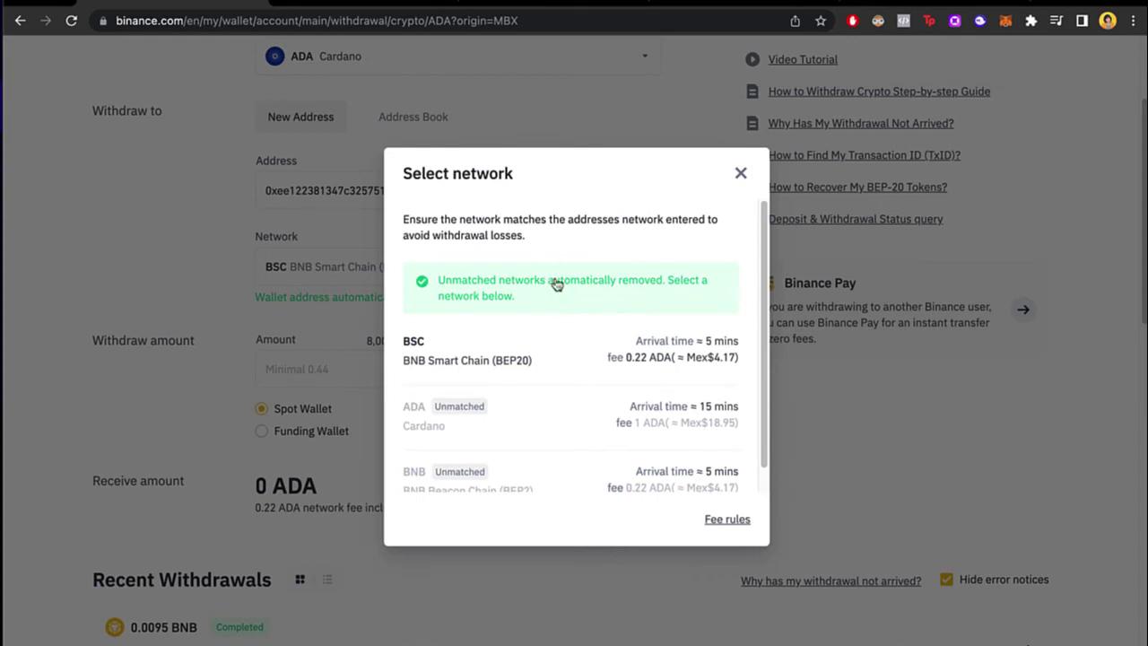
click(554, 350)
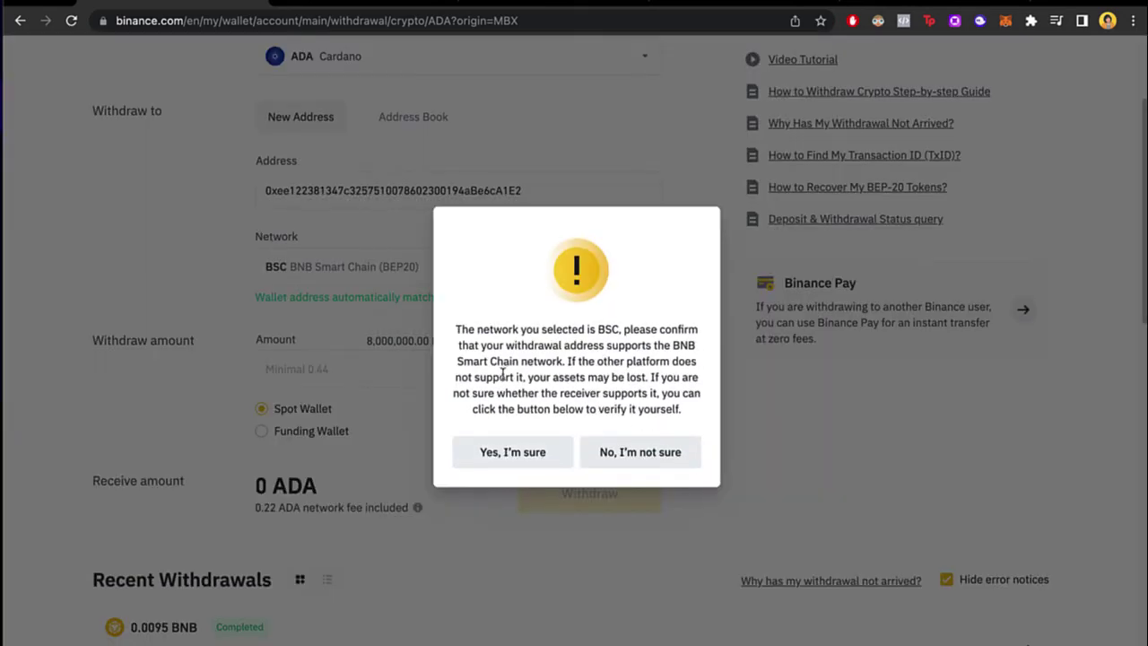
drag(554, 332, 624, 355)
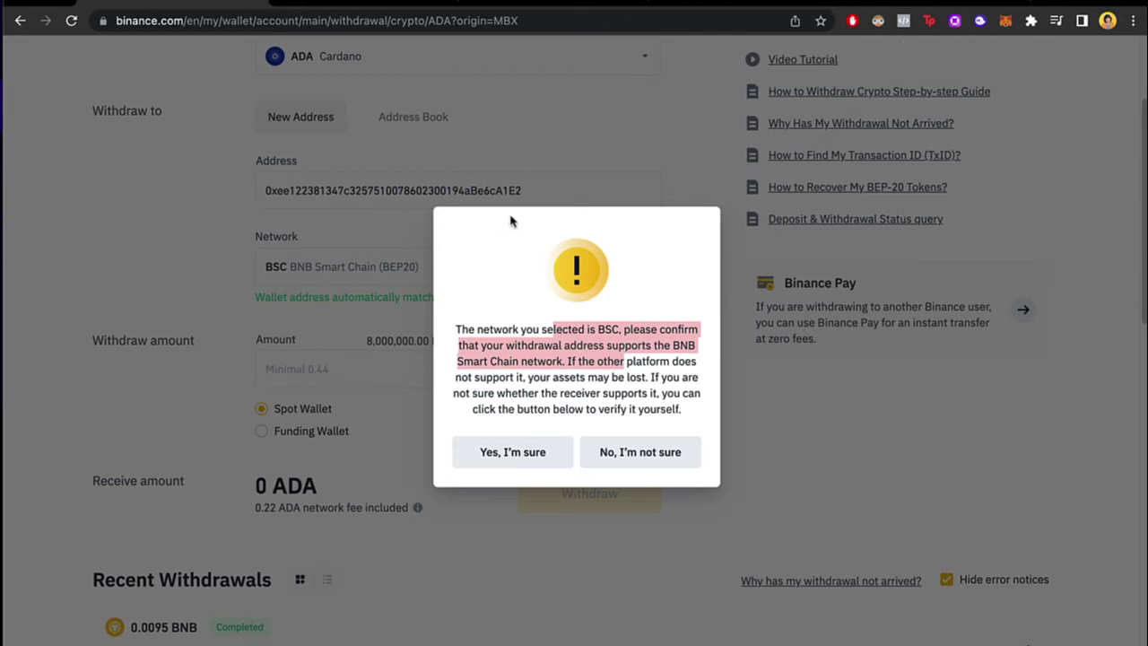
- Confirm the BSC address, withdraw 23 ADA, and get the exceeds-0-ADA-balance error
click(520, 451)
text(23)
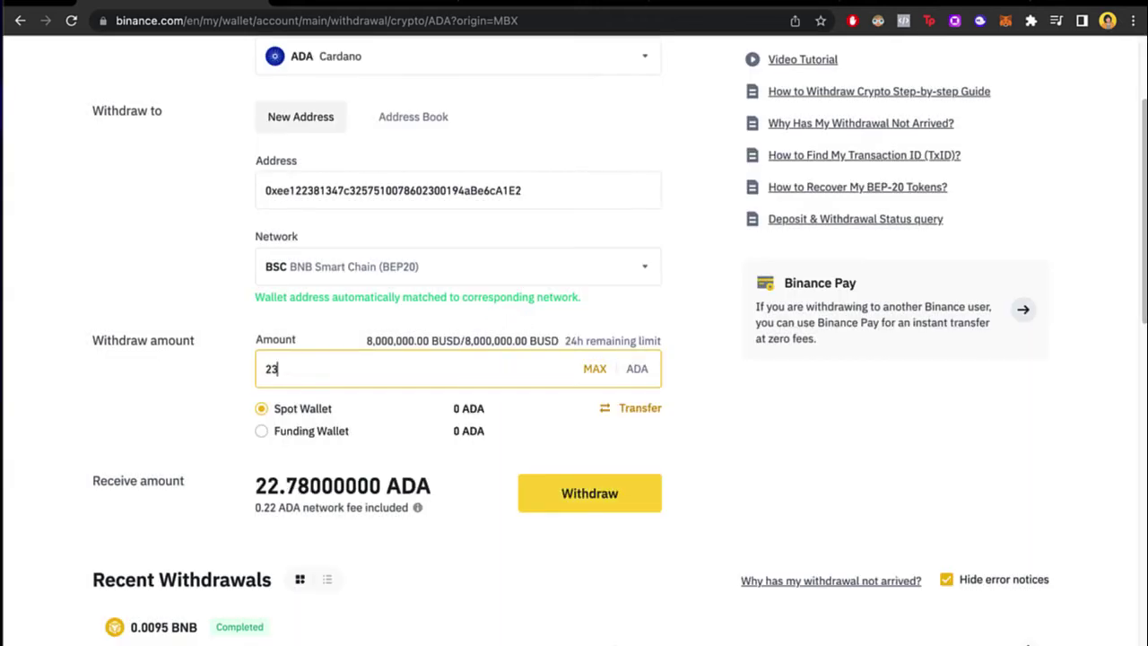
scroll(492, 410, down, 1)
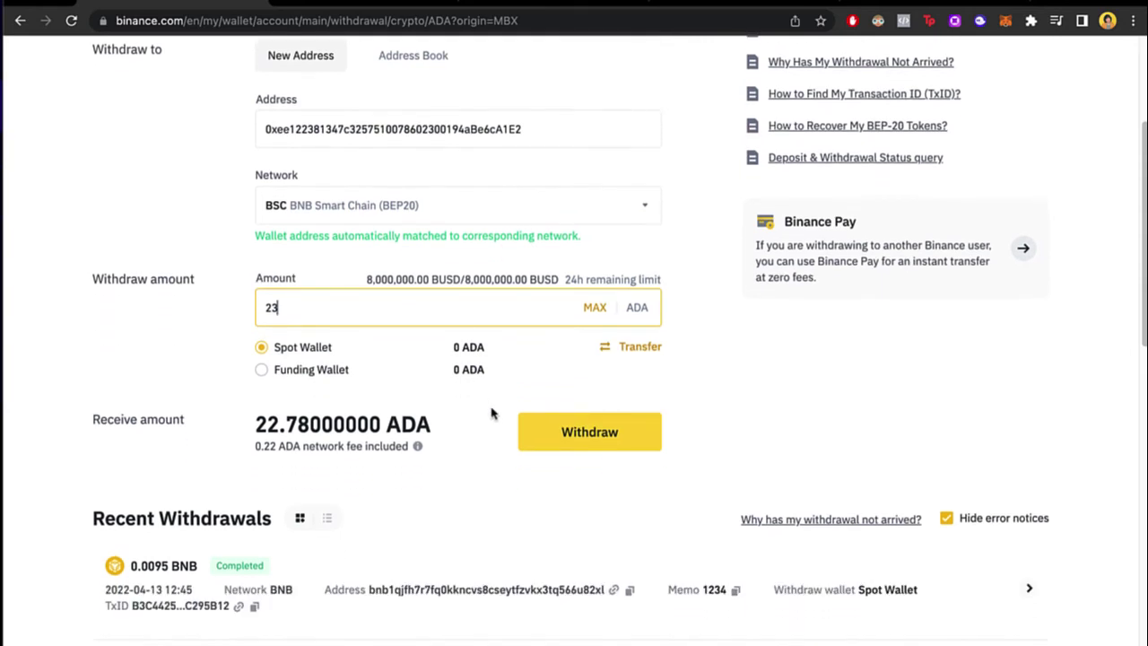
click(583, 441)
scroll(448, 368, up, 1)
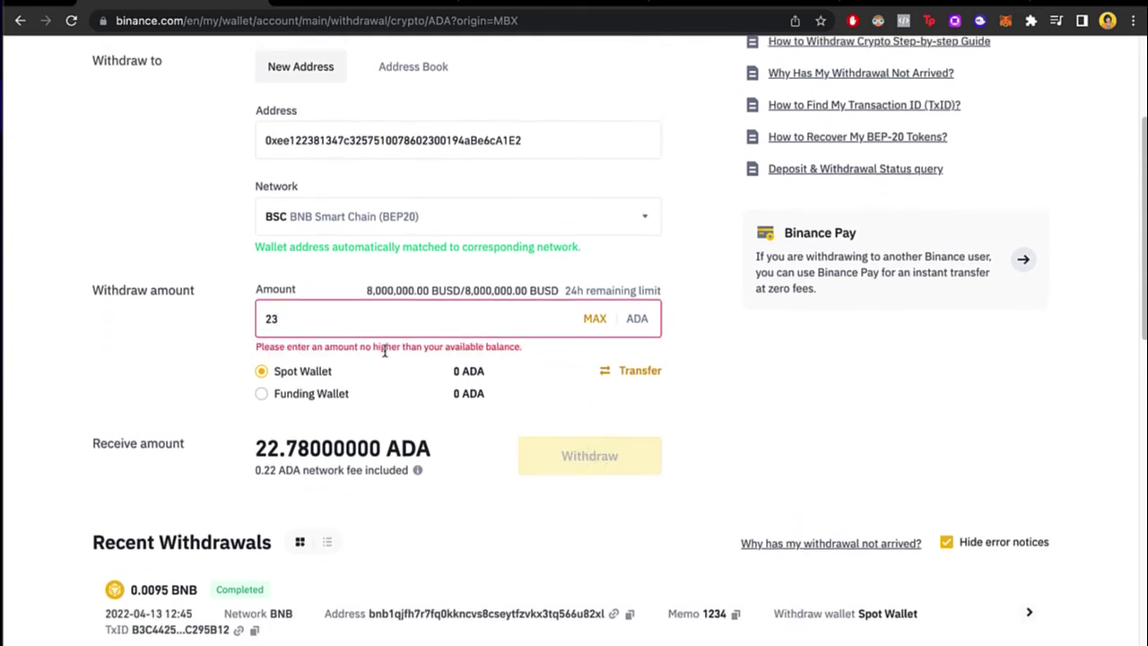
drag(354, 341, 518, 349)
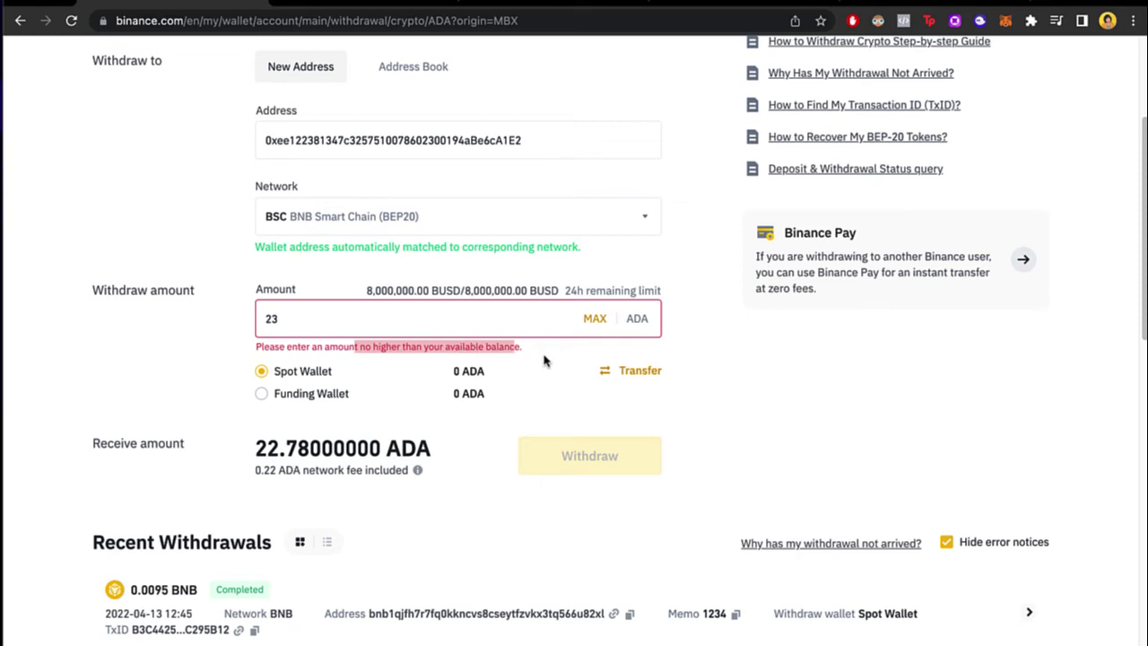
scroll(544, 360, down, 1)
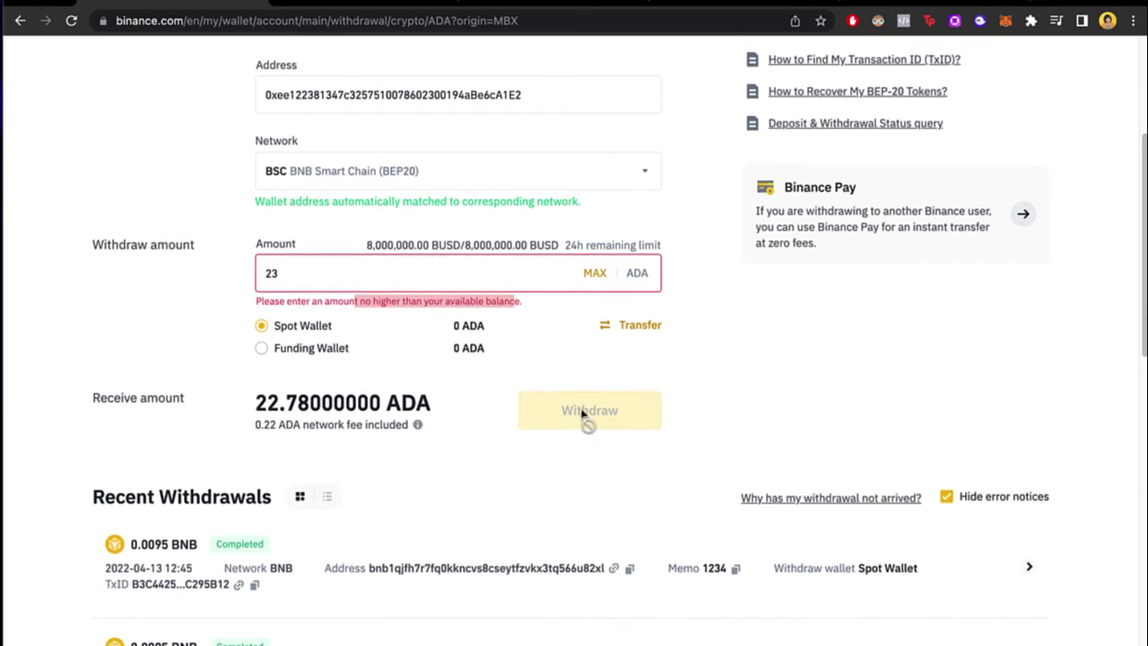
scroll(705, 360, up, 1)
scroll(705, 359, down, 3)
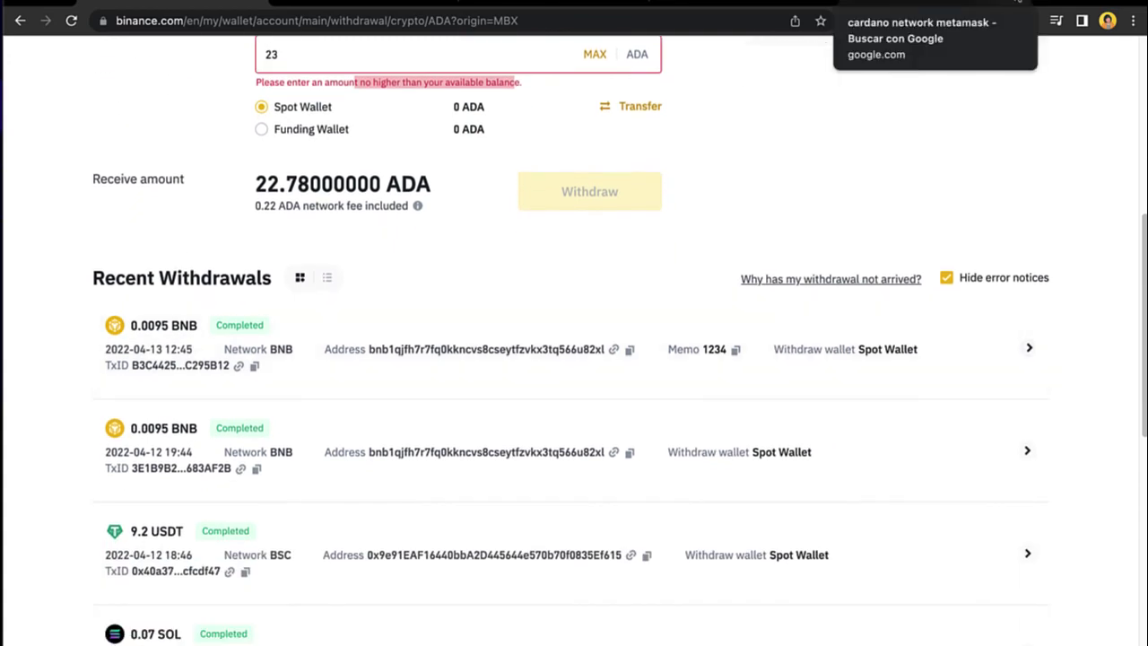
scroll(949, 170, down, 1)
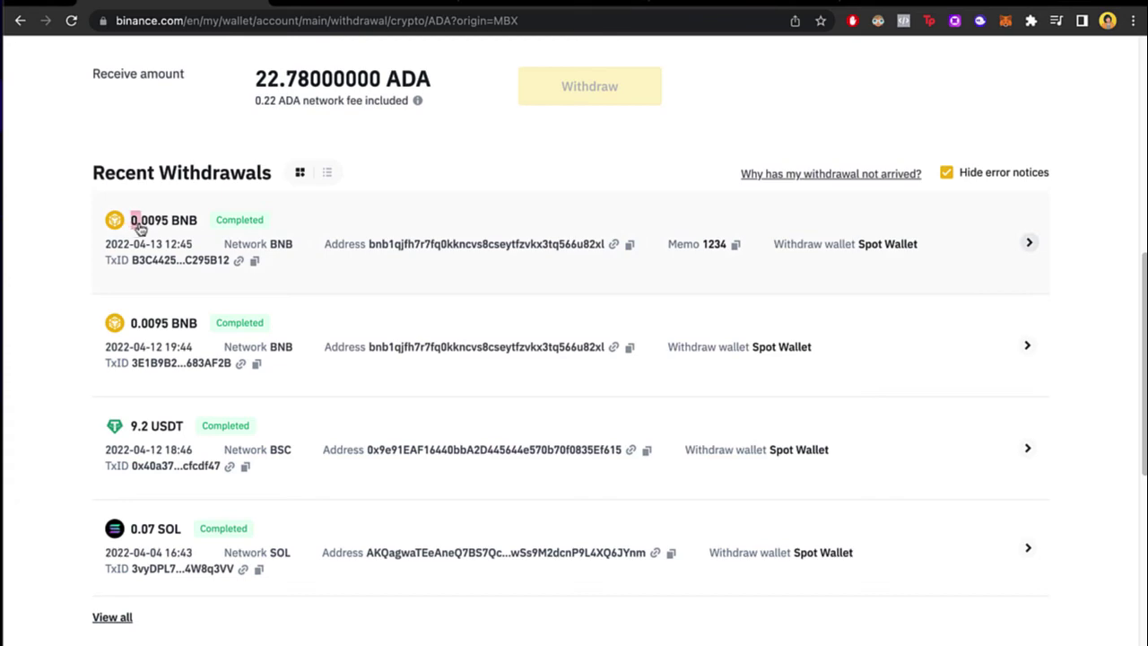
drag(132, 221, 214, 242)
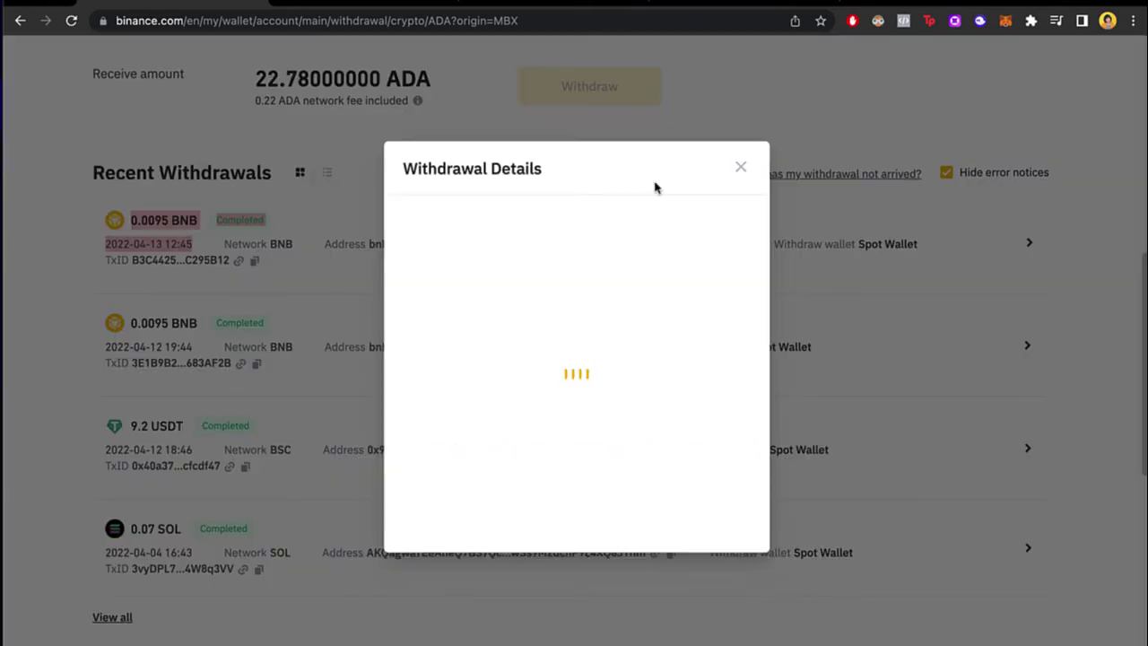
click(745, 122)
scroll(187, 466, down, 1)
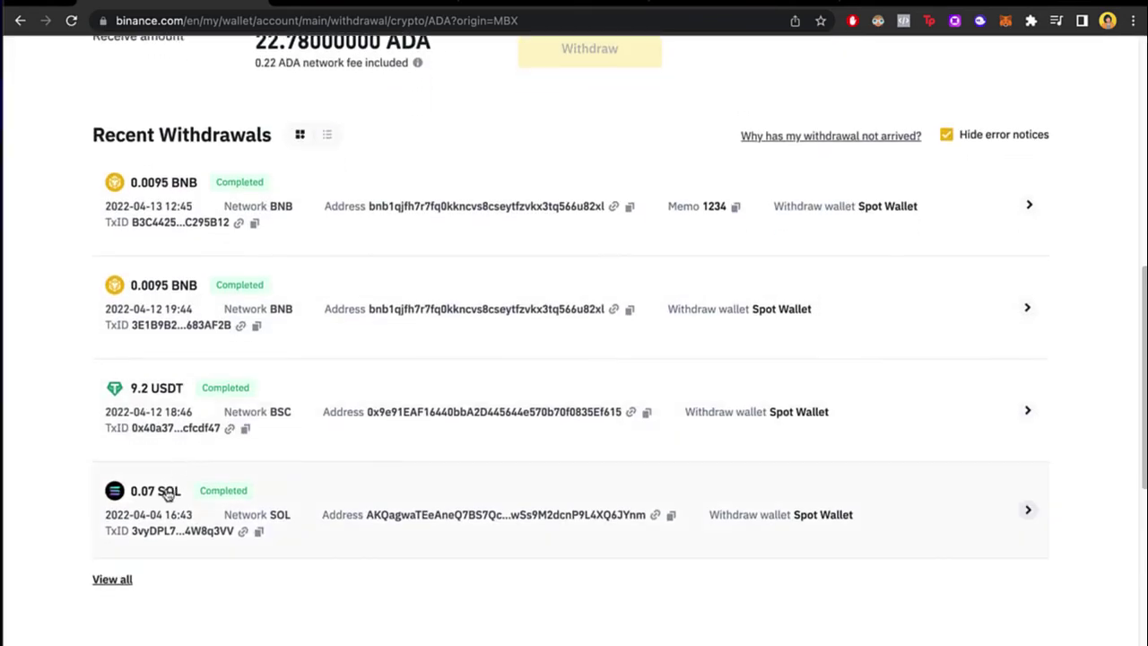
drag(184, 495, 133, 494)
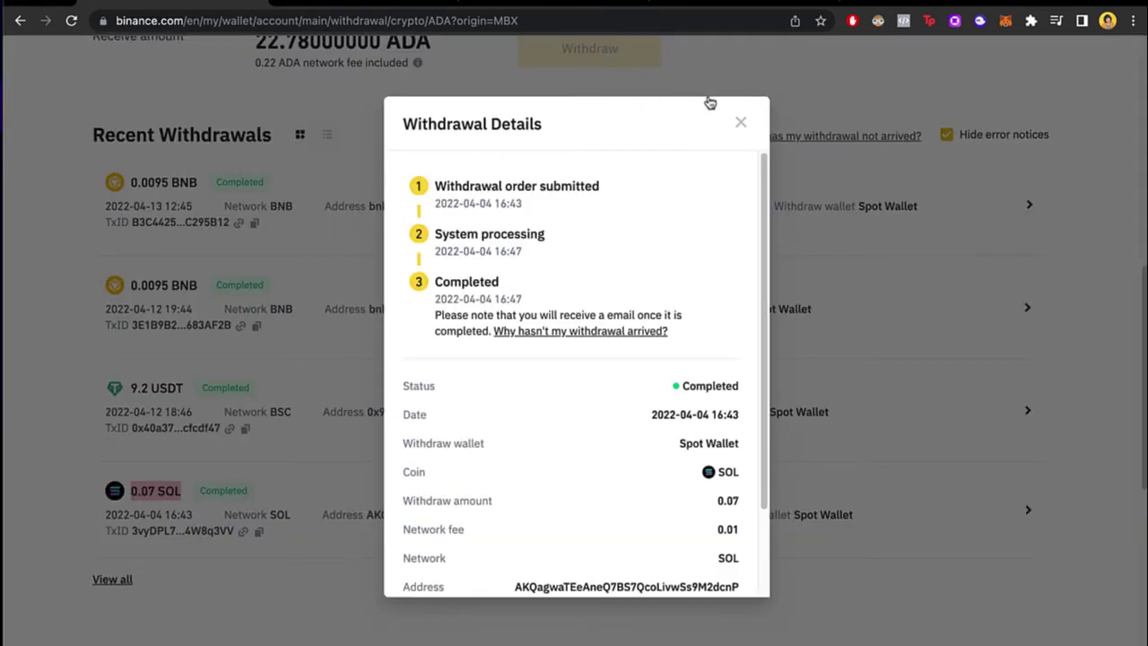
click(740, 122)
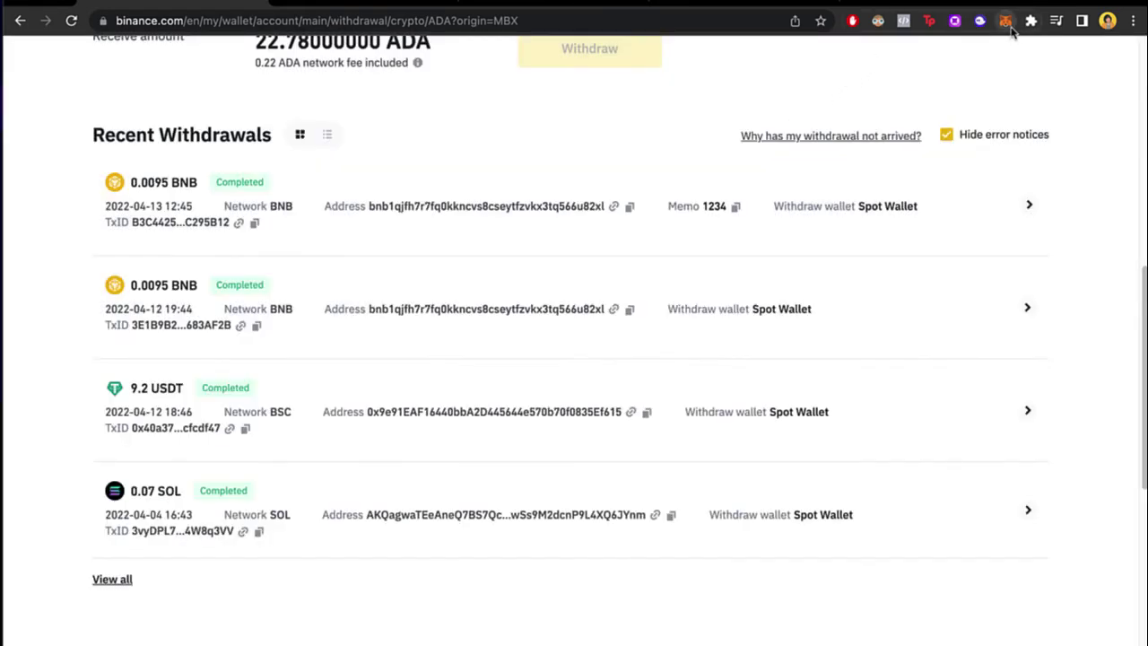
- Open the ADA token page for MetaMask Account 1, showing a 0 ADA balance and no activity
click(1006, 23)
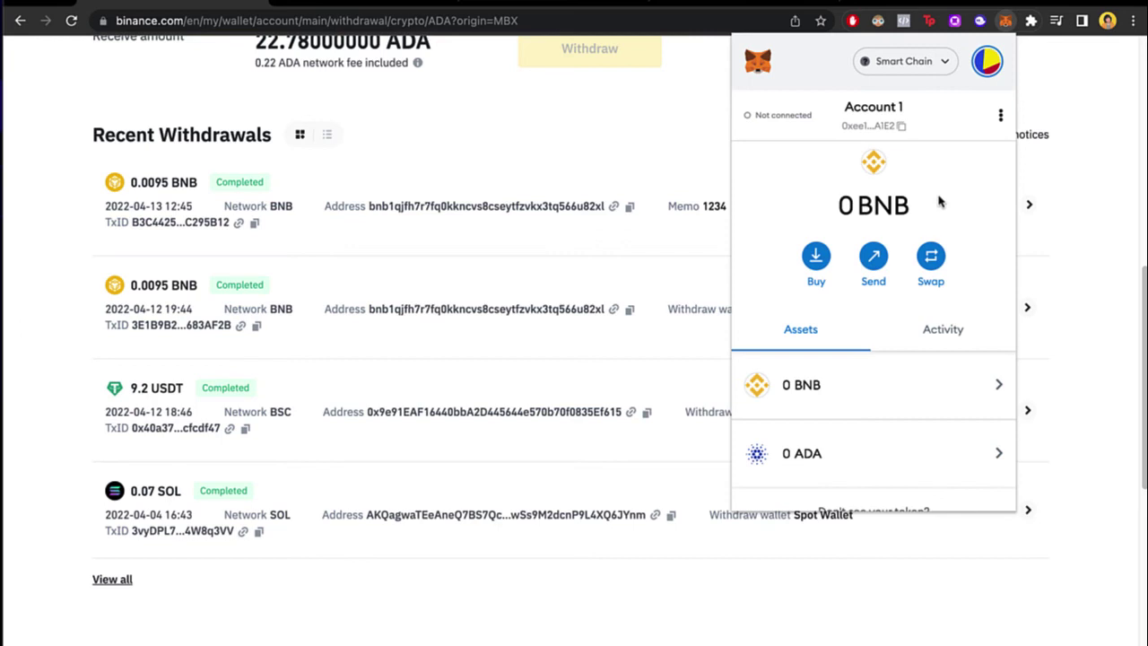
scroll(939, 201, down, 1)
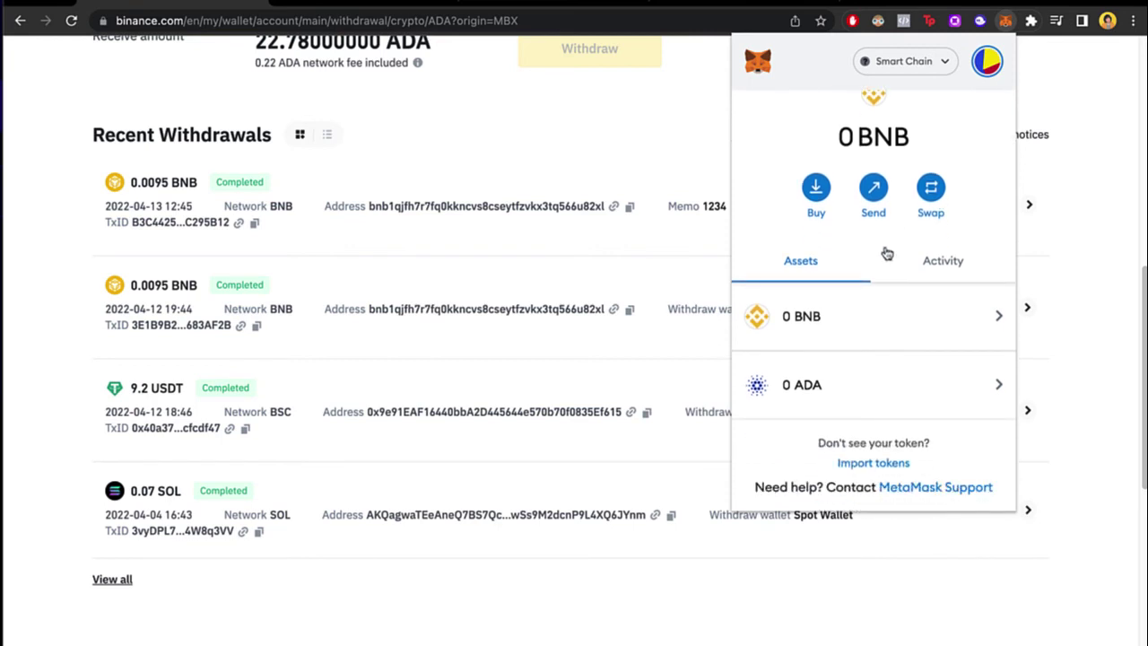
scroll(942, 212, up, 1)
scroll(882, 406, down, 1)
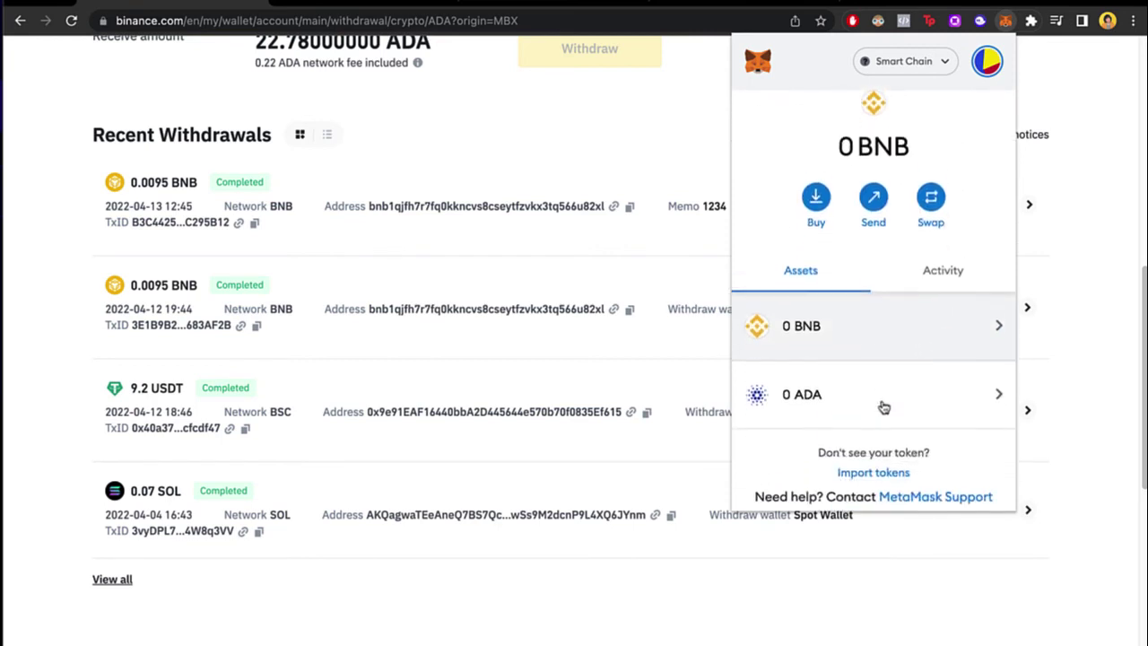
click(825, 403)
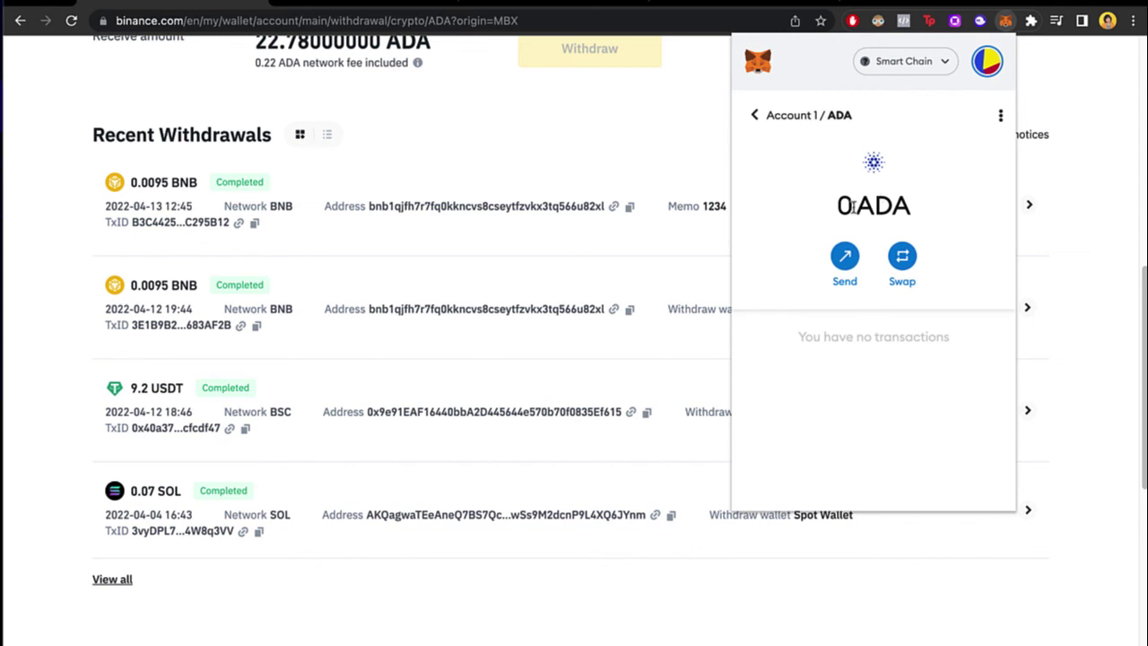